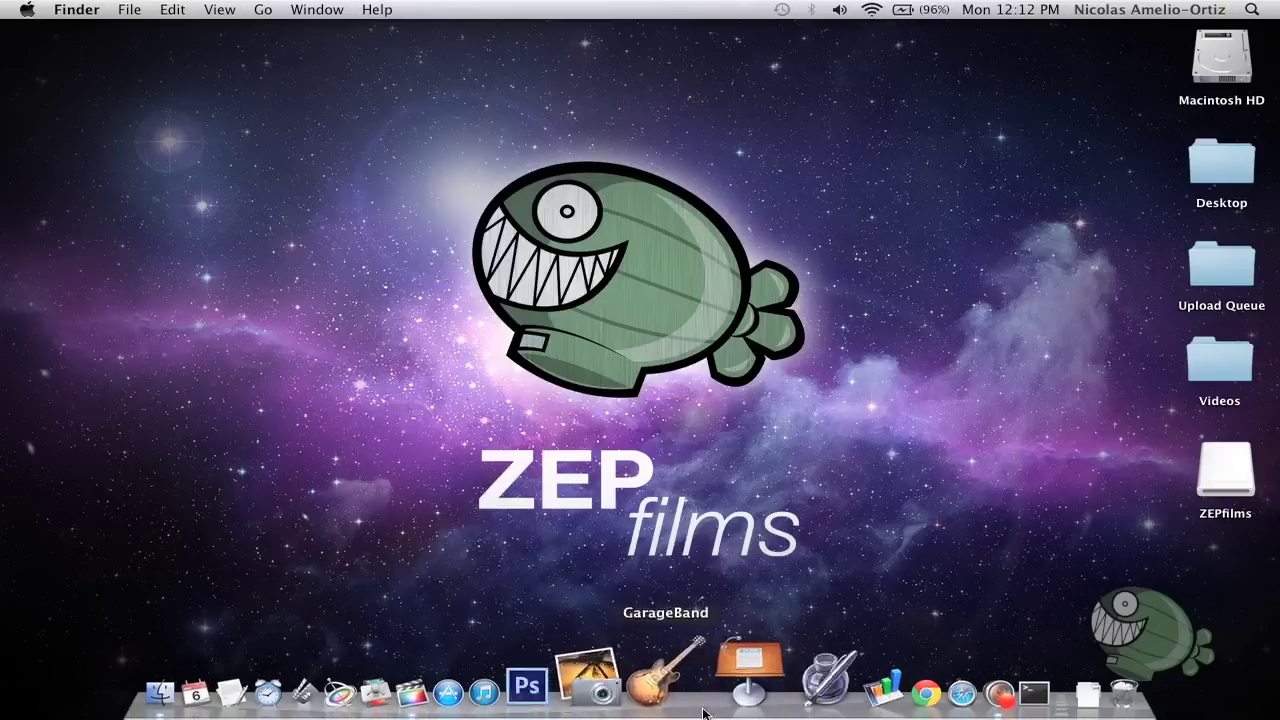
- In the Tutorial event, preview clips A106_C001_021919_H and A106_C003_02197P_H; the latter shows Missing File
{"action": "left_click", "coordinate": [519, 692]}
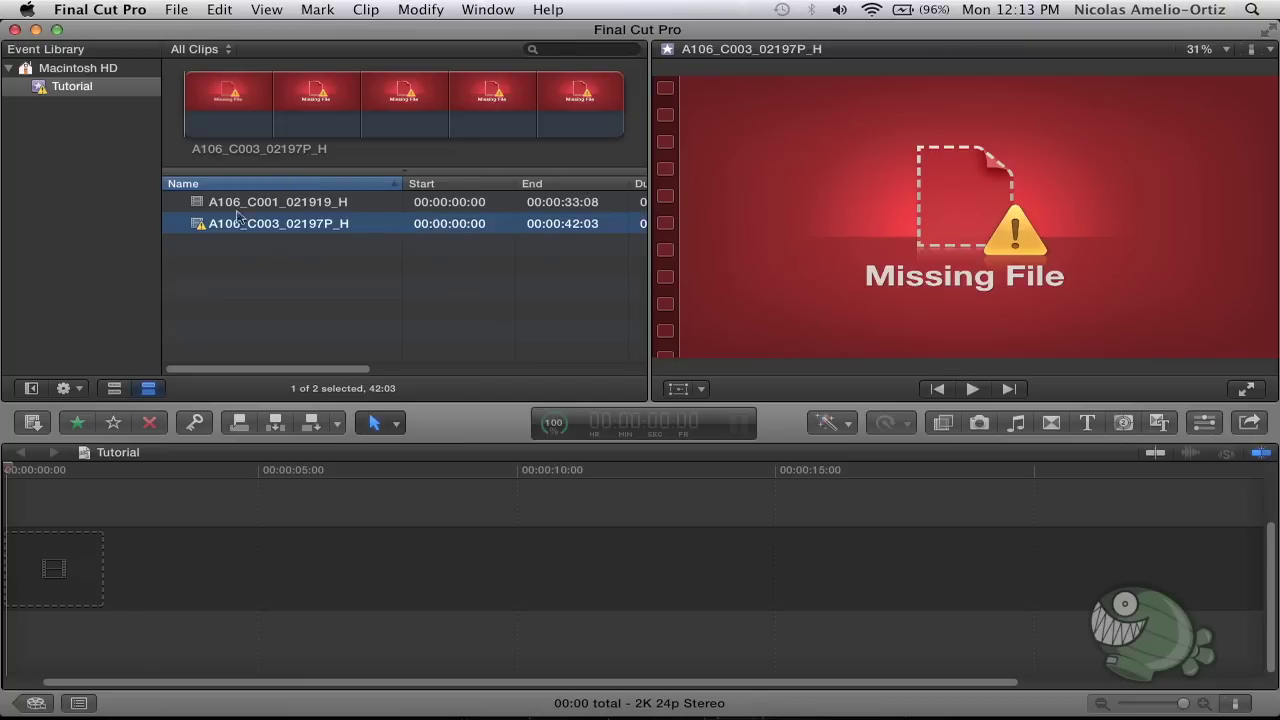
{"action": "left_click", "coordinate": [325, 201]}
{"action": "left_click", "coordinate": [316, 224]}
{"action": "left_click", "coordinate": [38, 92]}
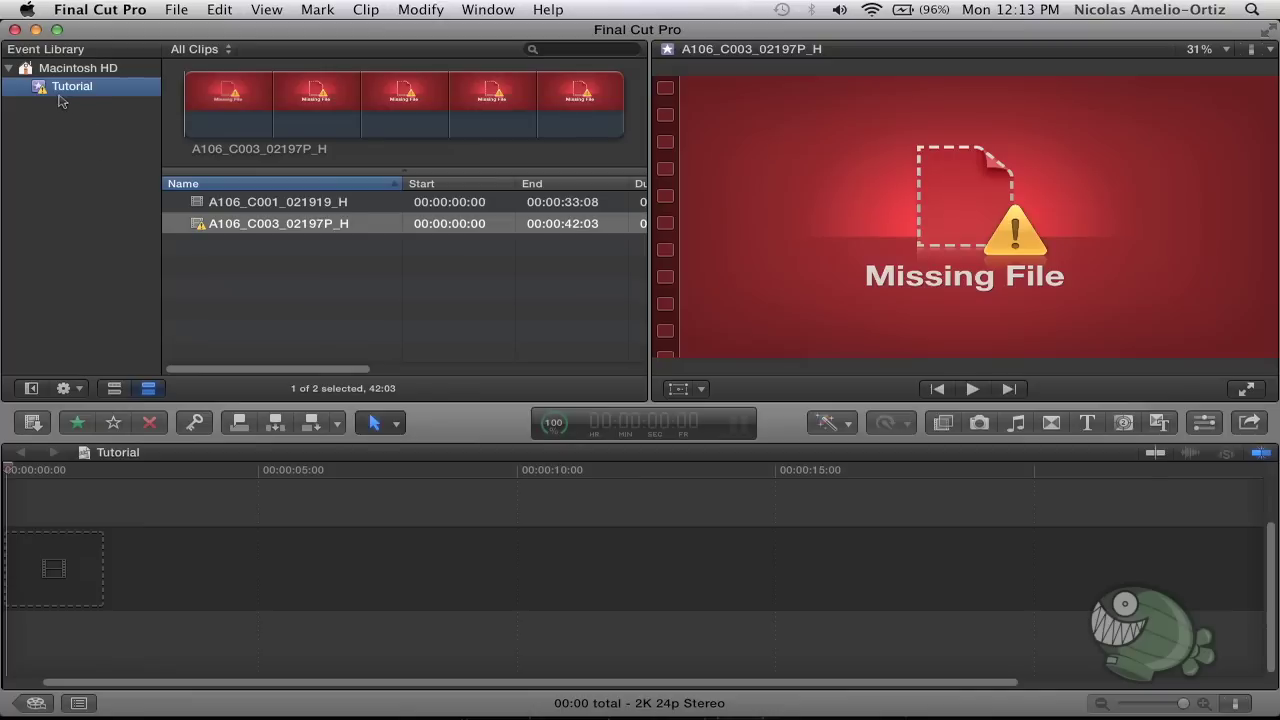
{"action": "left_click", "coordinate": [196, 231]}
{"action": "left_click", "coordinate": [245, 202]}
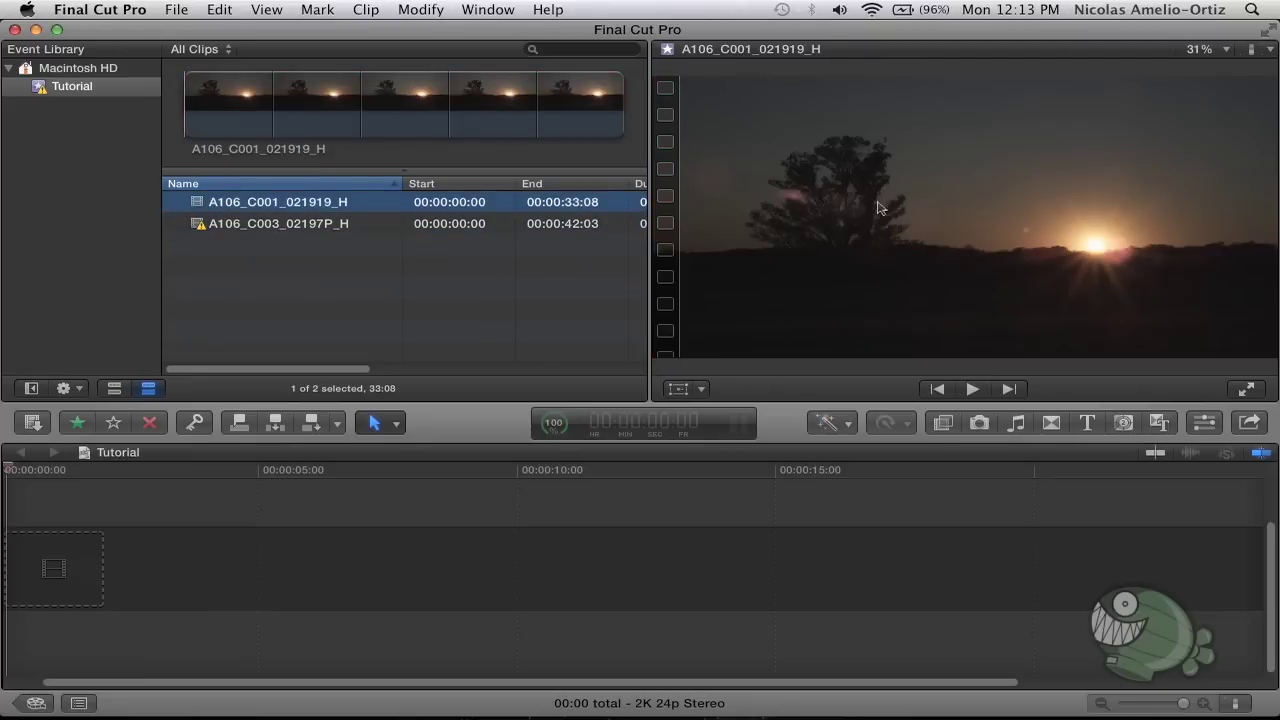
{"action": "left_click", "coordinate": [270, 228]}
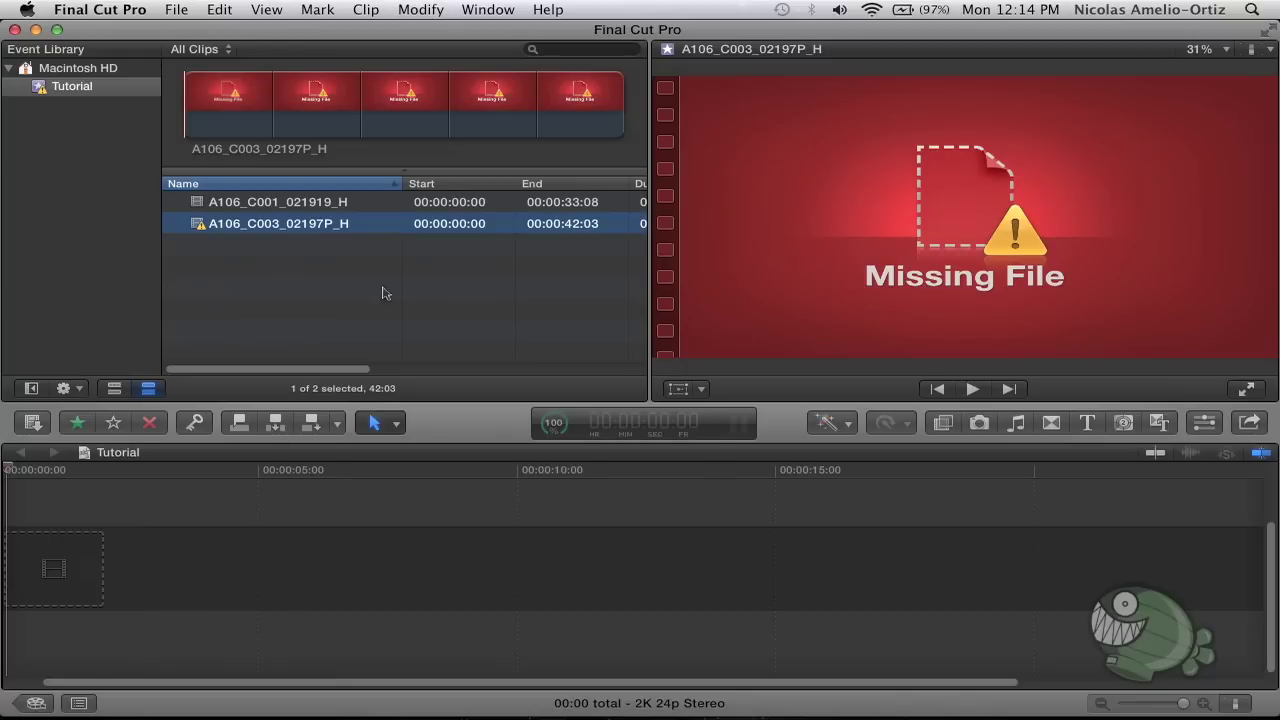
- Reveal the missing A106_C003_02197P_H clip's file in Finder, then close the Original Media window
{"action": "right_click", "coordinate": [244, 233]}
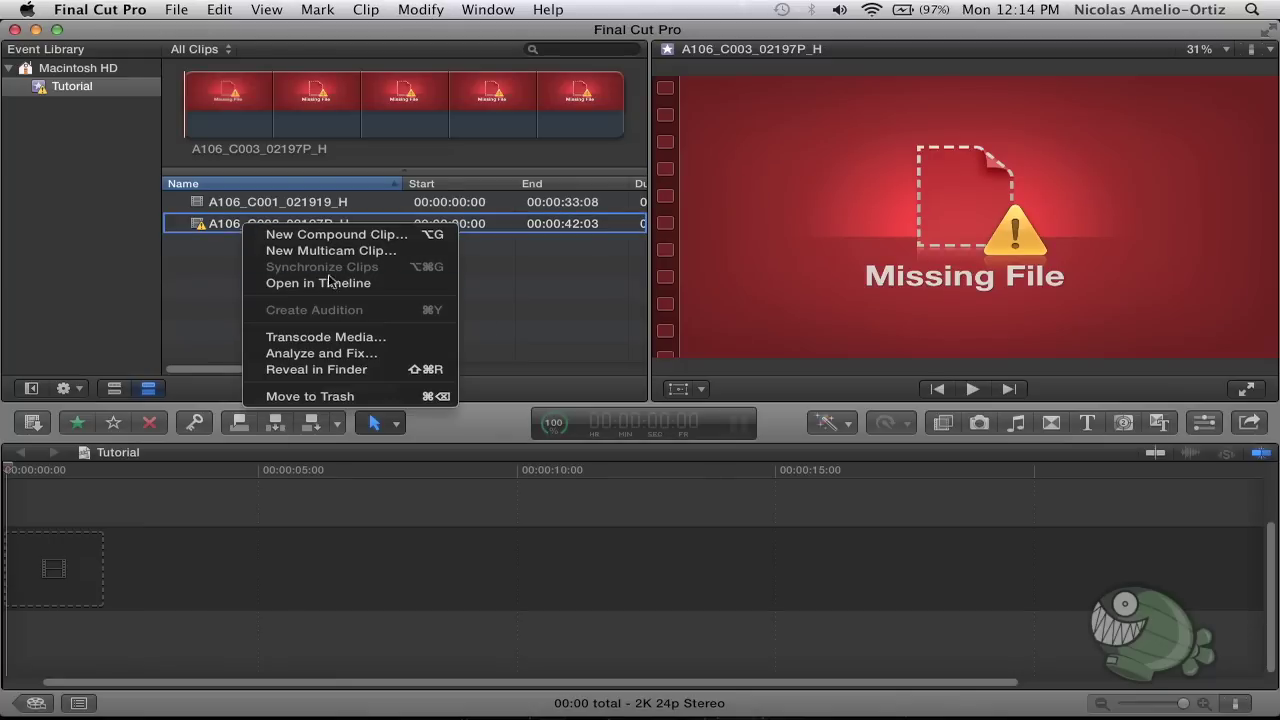
{"action": "left_click", "coordinate": [358, 370]}
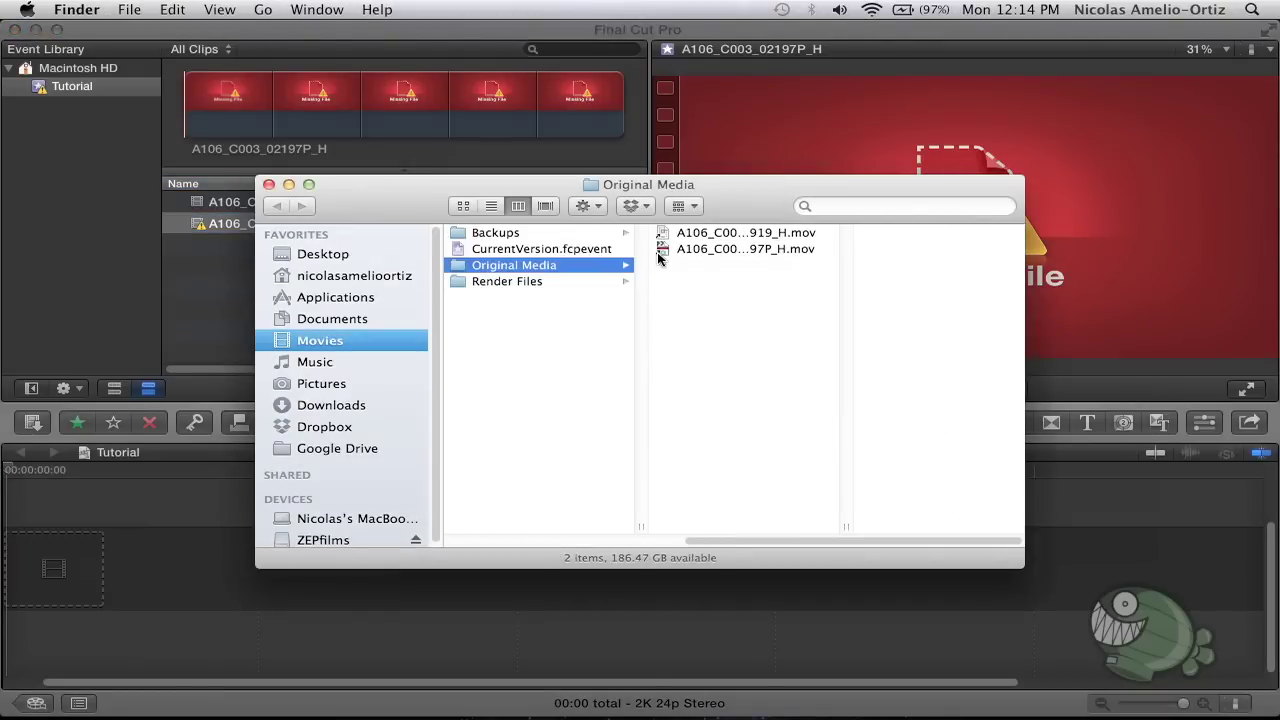
{"action": "key", "text": "super+w"}
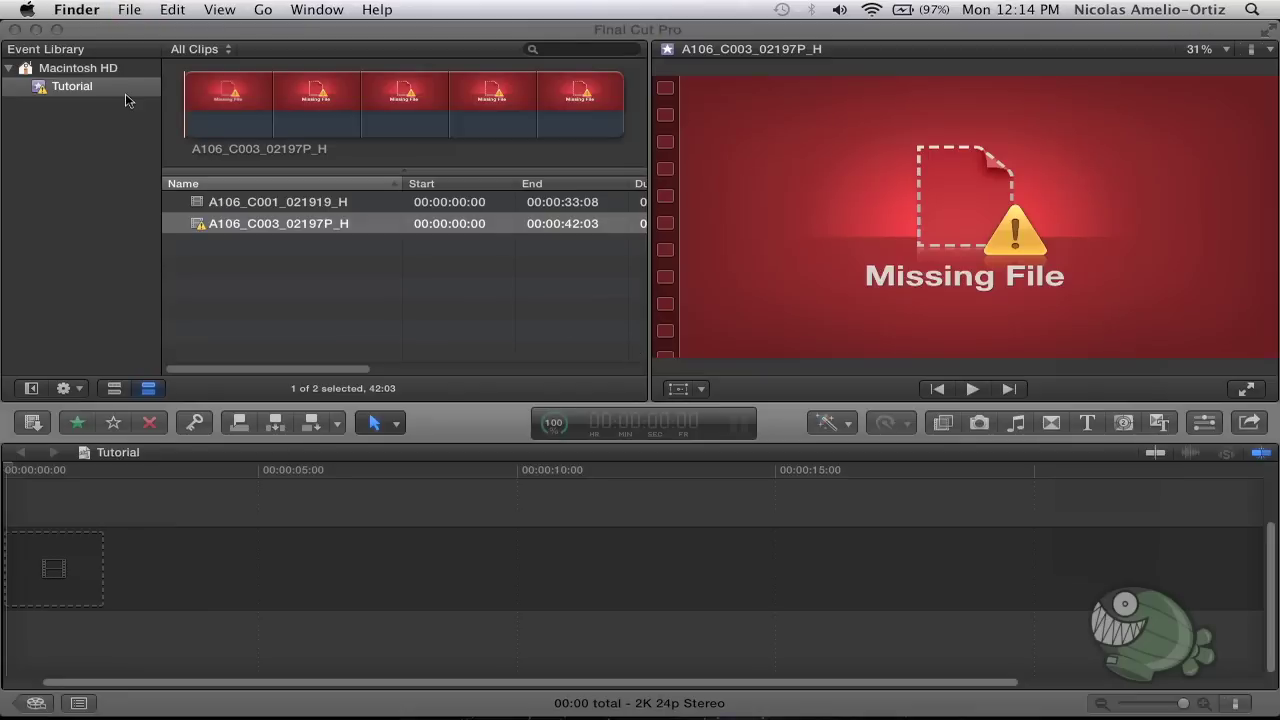
- Copy the clip name A106_C003_02197P_H and switch over to Finder
{"action": "left_click", "coordinate": [238, 231]}
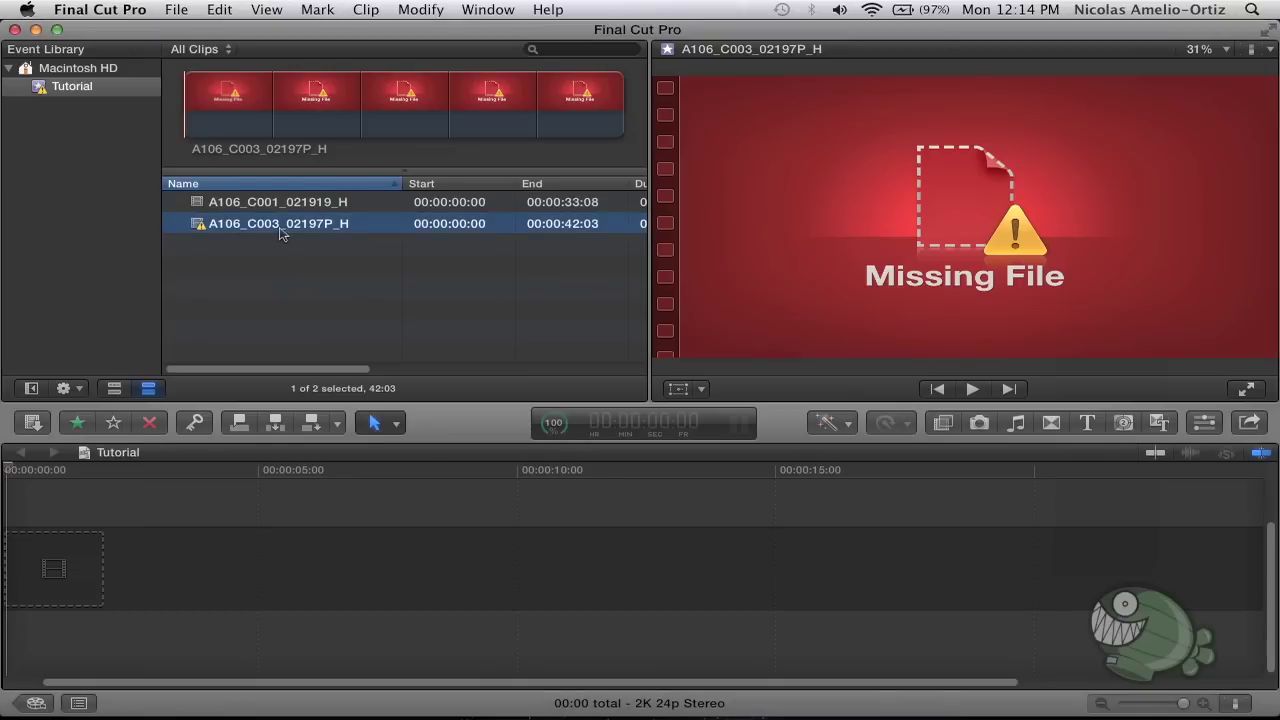
{"action": "left_click", "coordinate": [281, 231]}
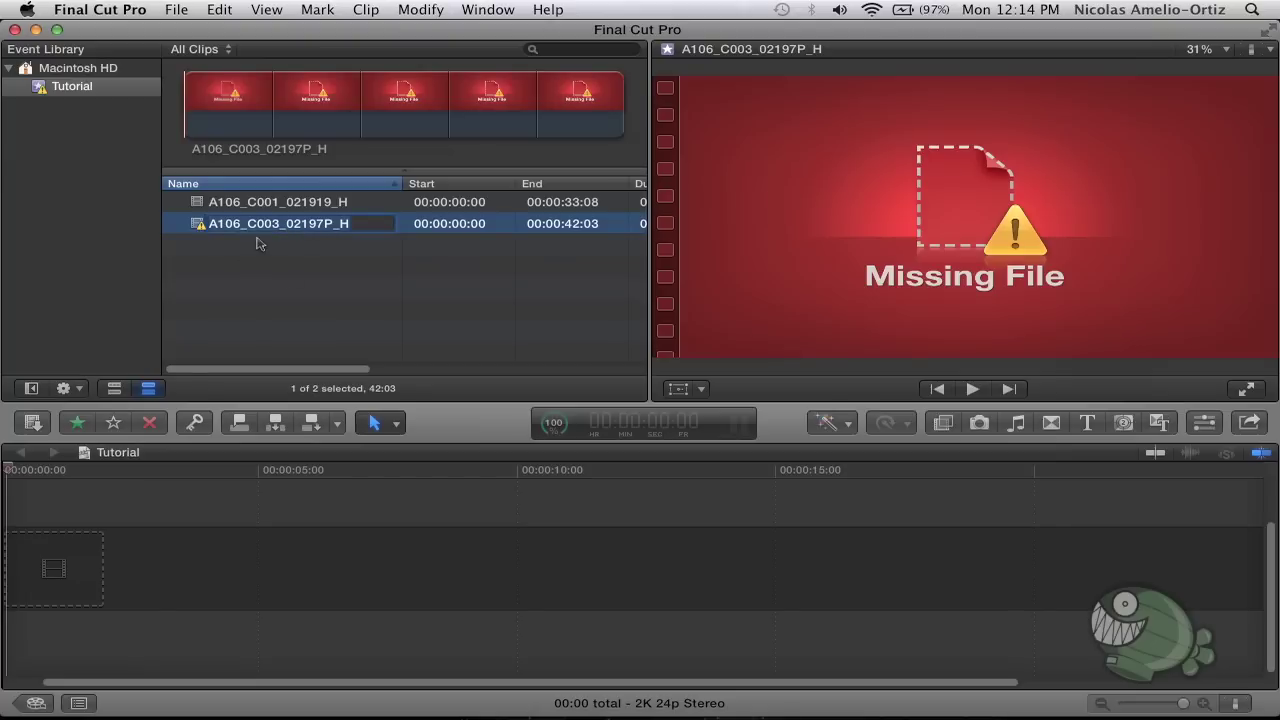
{"action": "left_click", "coordinate": [266, 261]}
{"action": "key", "text": "super+Tab"}
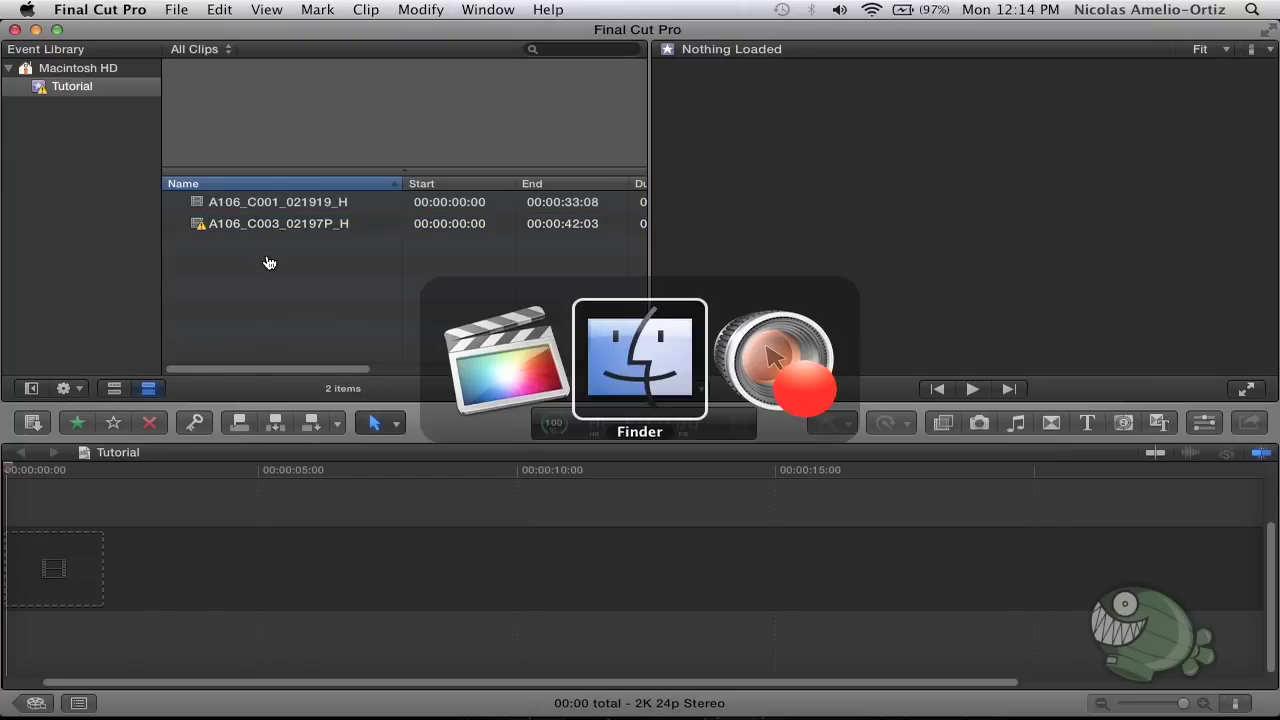
- In a new Finder window, search for A106_C003_02197P_H and select the found .mov file
{"action": "key", "text": "super+n"}
{"action": "left_click", "coordinate": [827, 183]}
{"action": "type", "text": "A106_C003_02197P_H"}
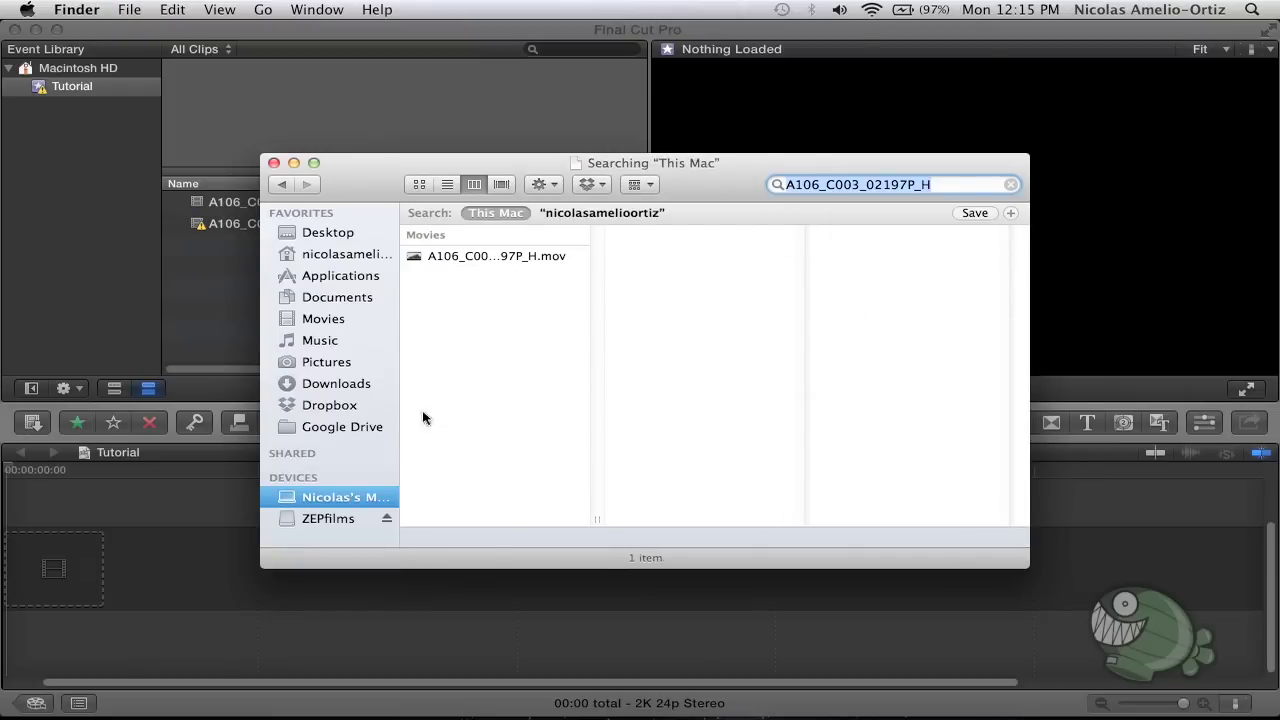
{"action": "left_click", "coordinate": [482, 256]}
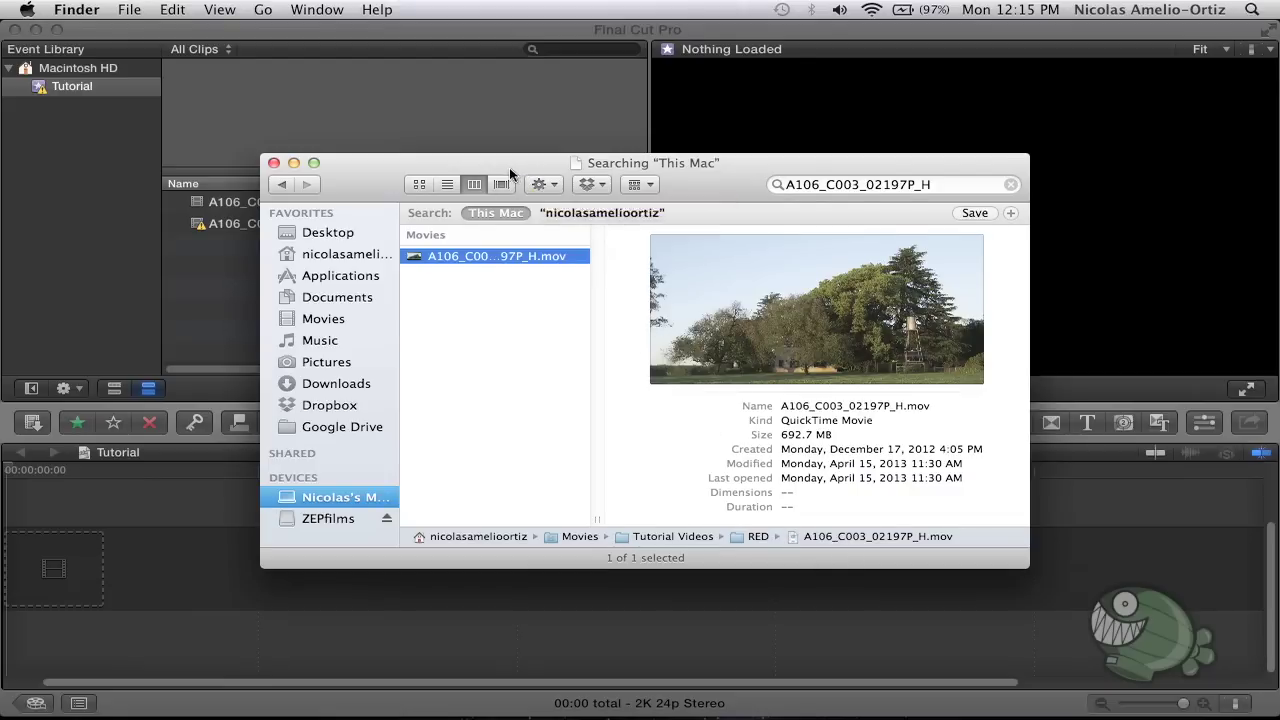
- Drag A106_C003_02197P_H.mov onto the Tutorial event to relink it, then preview the clip
{"action": "left_click_drag", "start_coordinate": [509, 166], "coordinate": [736, 76]}
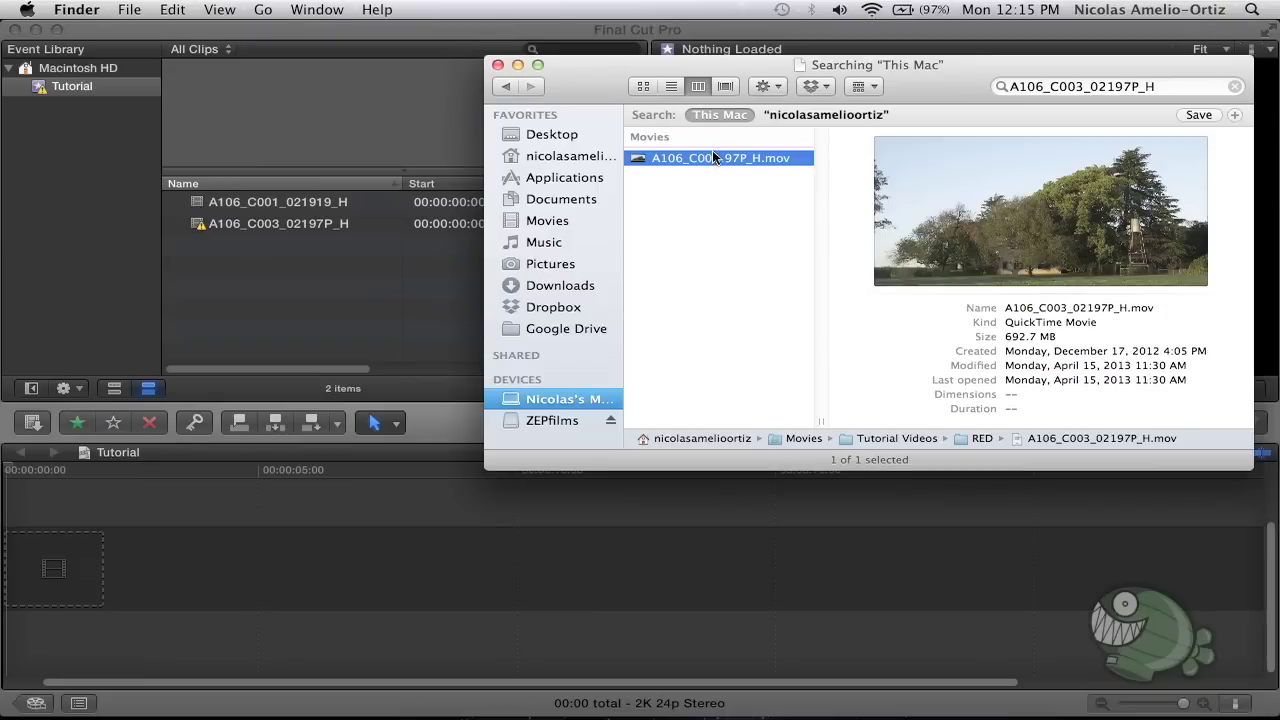
{"action": "left_click_drag", "start_coordinate": [712, 156], "coordinate": [60, 88]}
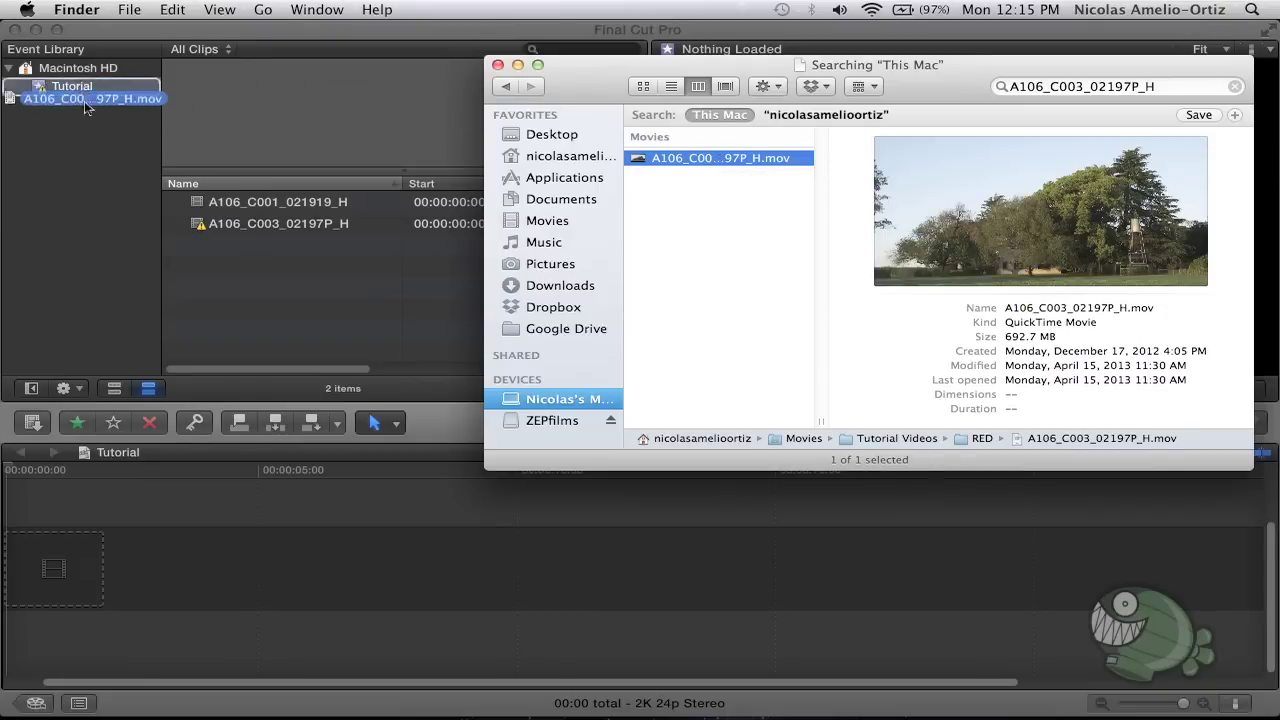
{"action": "left_click_drag", "start_coordinate": [61, 88], "coordinate": [61, 88]}
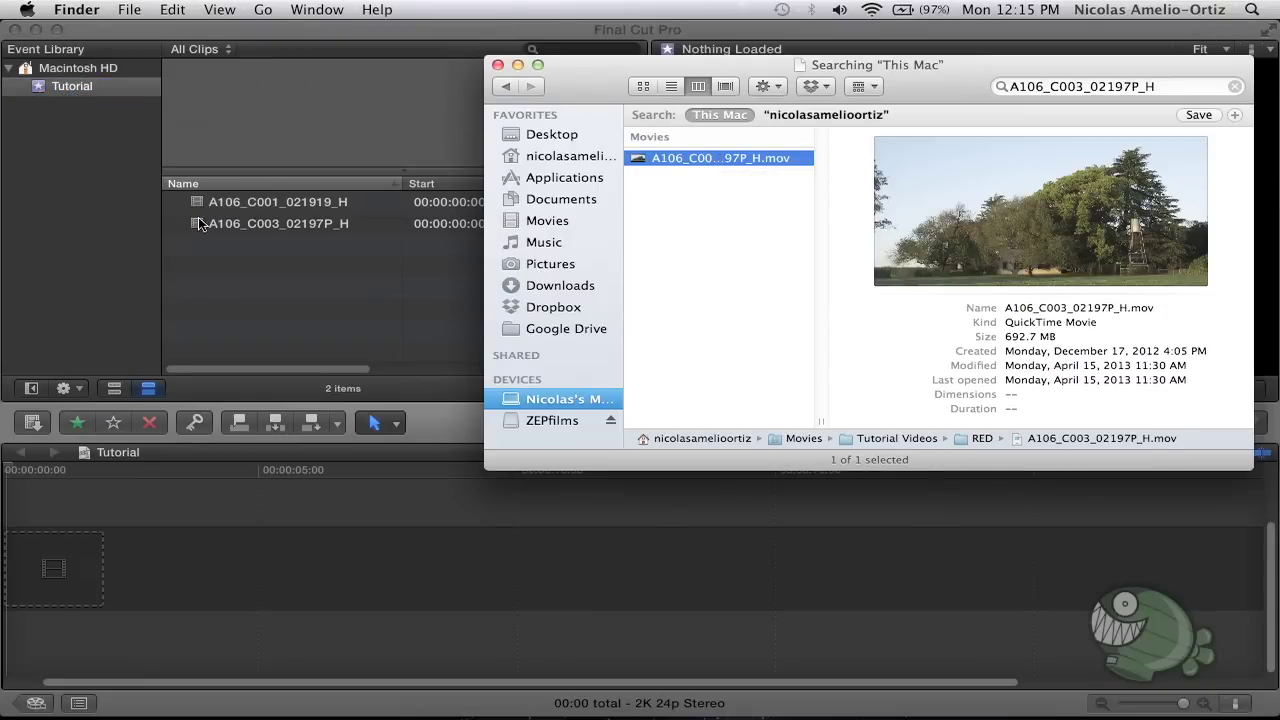
{"action": "left_click", "coordinate": [202, 224]}
{"action": "left_click", "coordinate": [276, 228]}
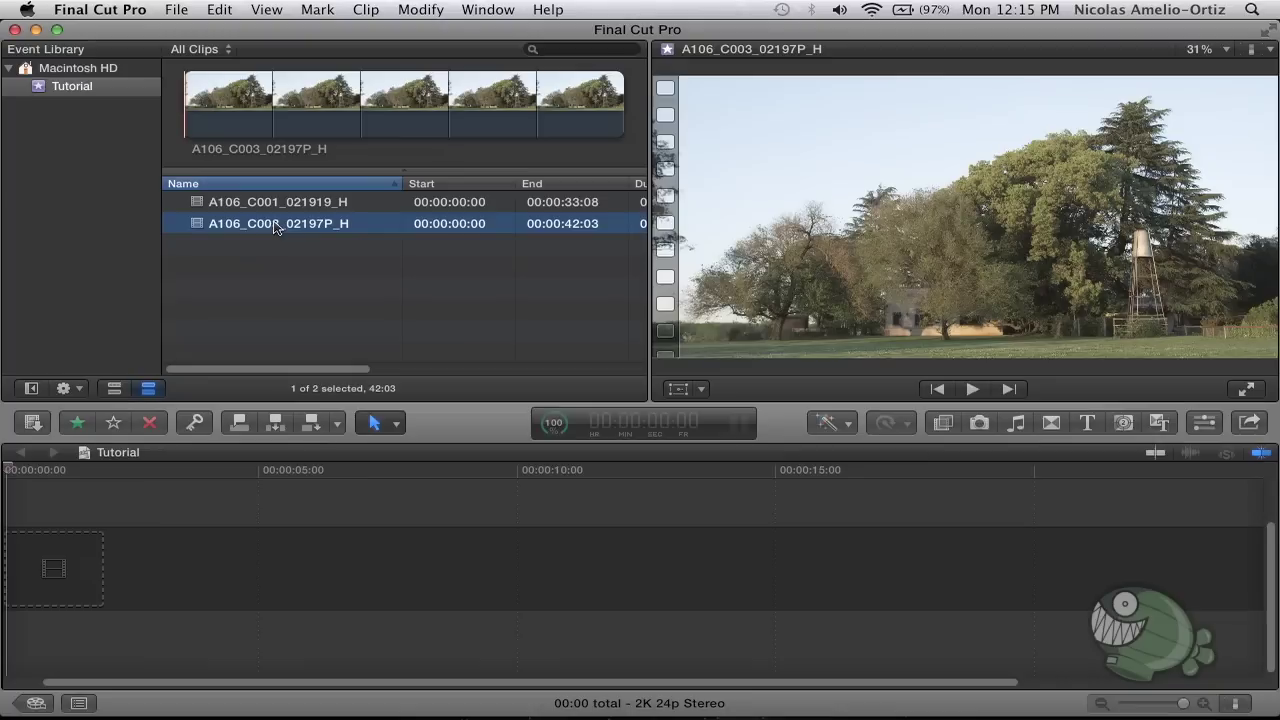
- Switch between Finder and Final Cut Pro to check the relinked clip, ending on Finder's search results
{"action": "key", "text": "super+Tab"}
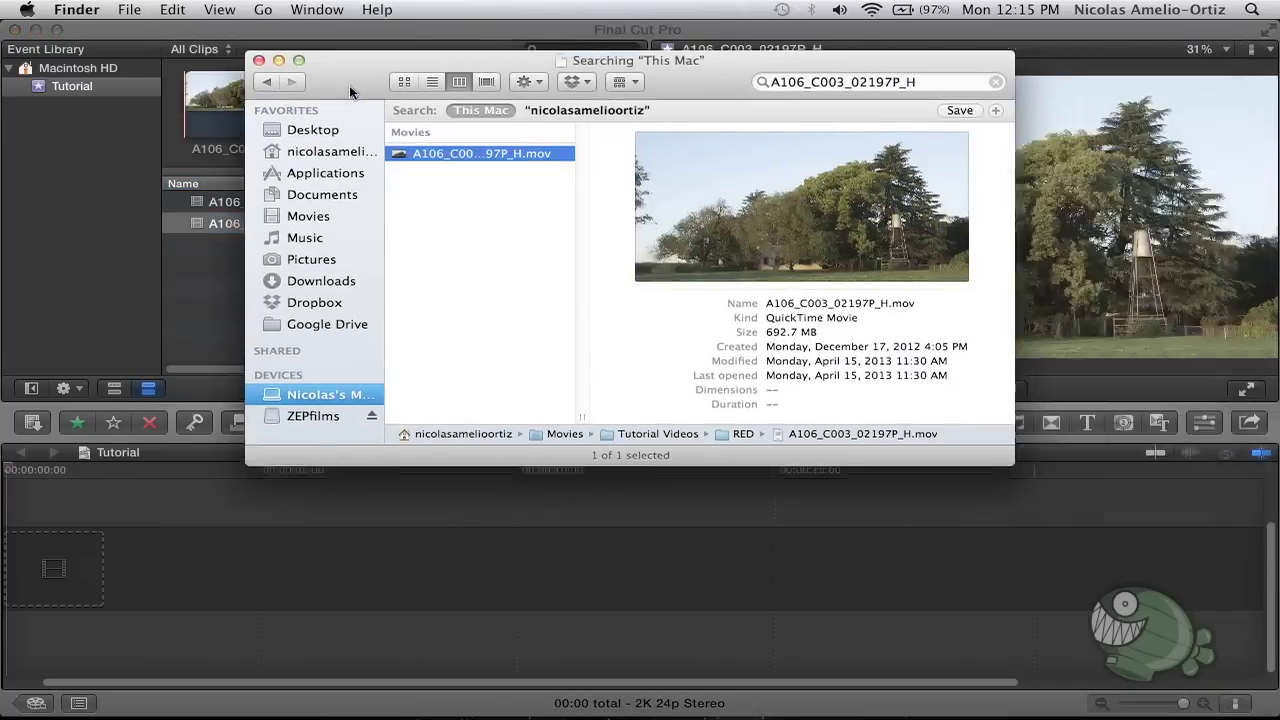
{"action": "left_click_drag", "start_coordinate": [349, 85], "coordinate": [328, 75]}
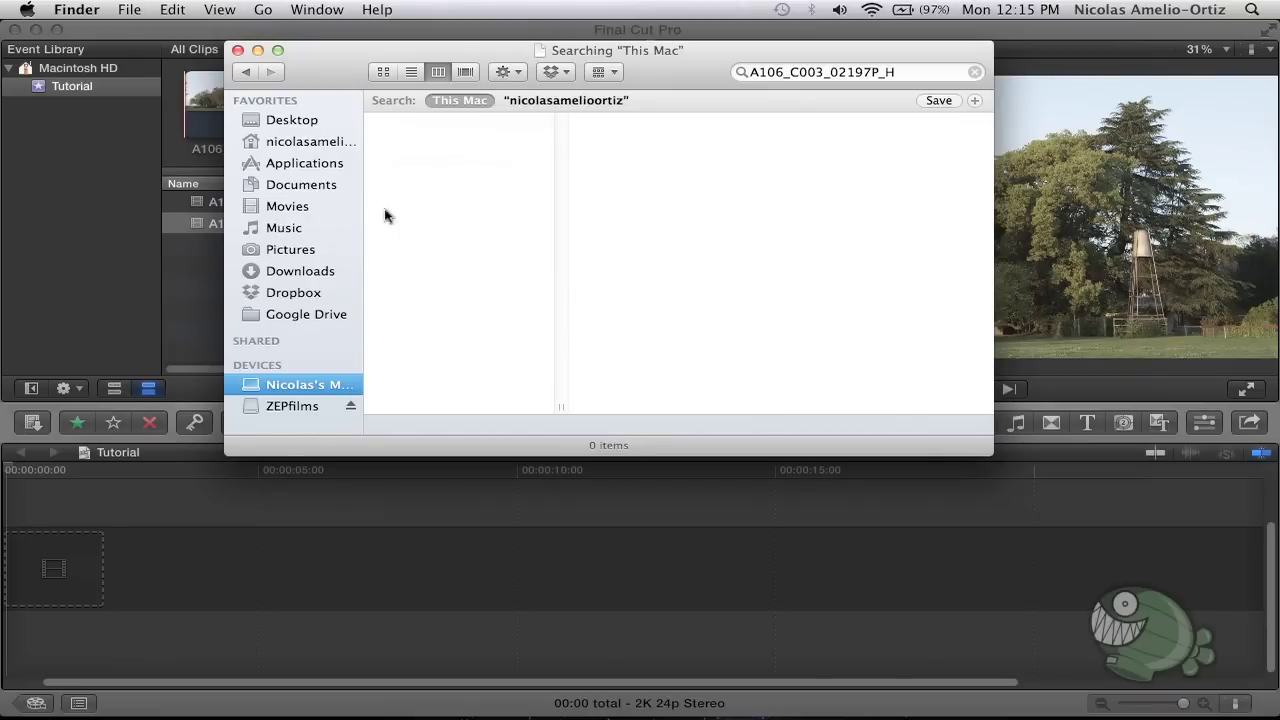
{"action": "key", "text": "super+Tab"}
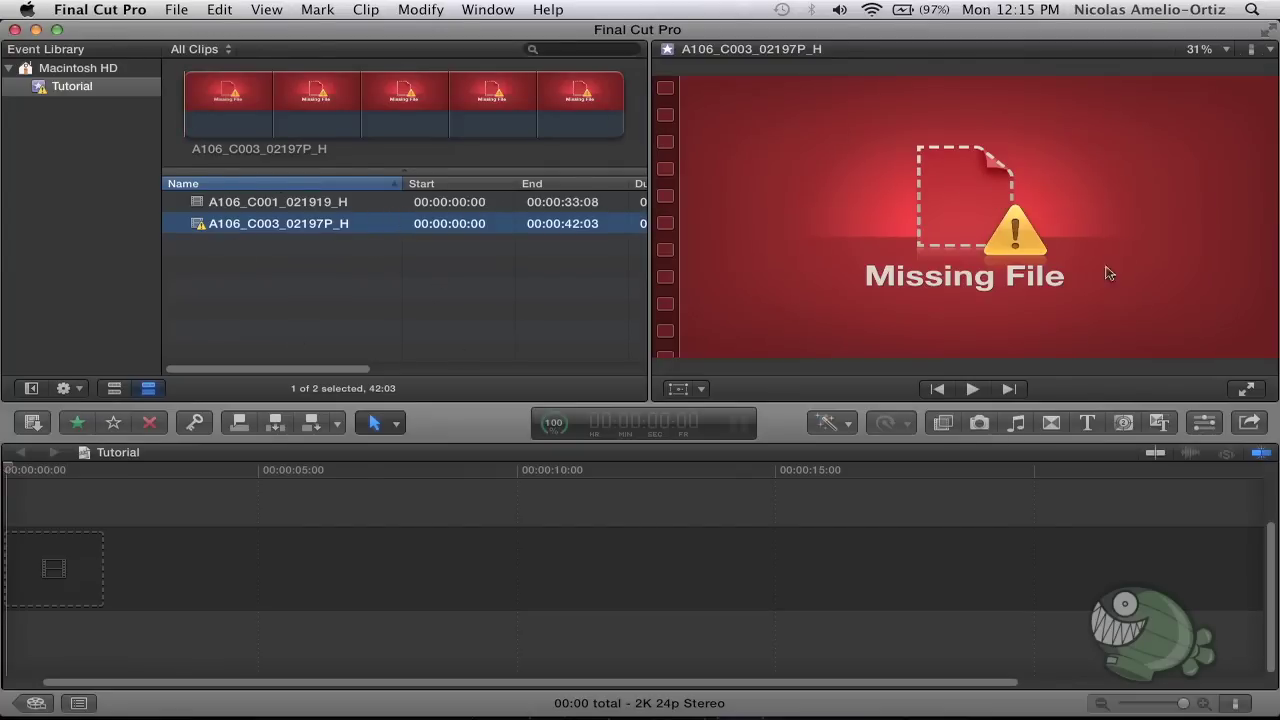
{"action": "key", "text": "super+Tab"}
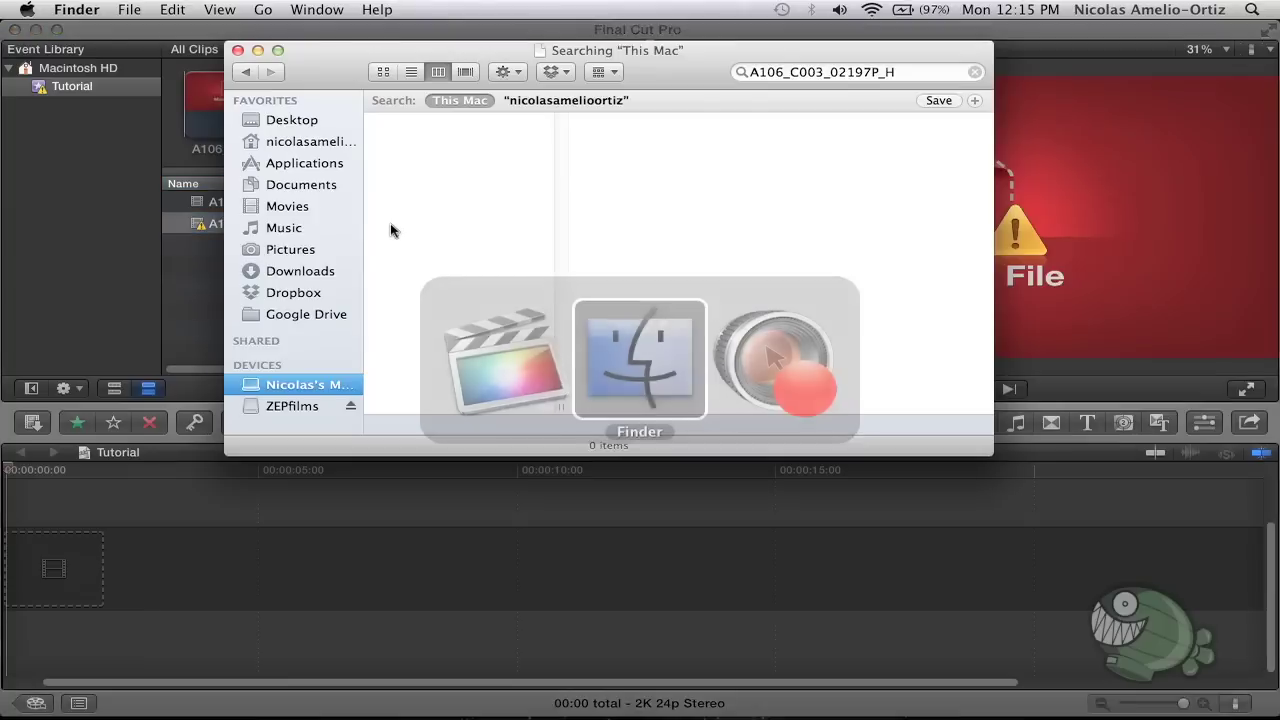
{"action": "key", "text": "super+Tab"}
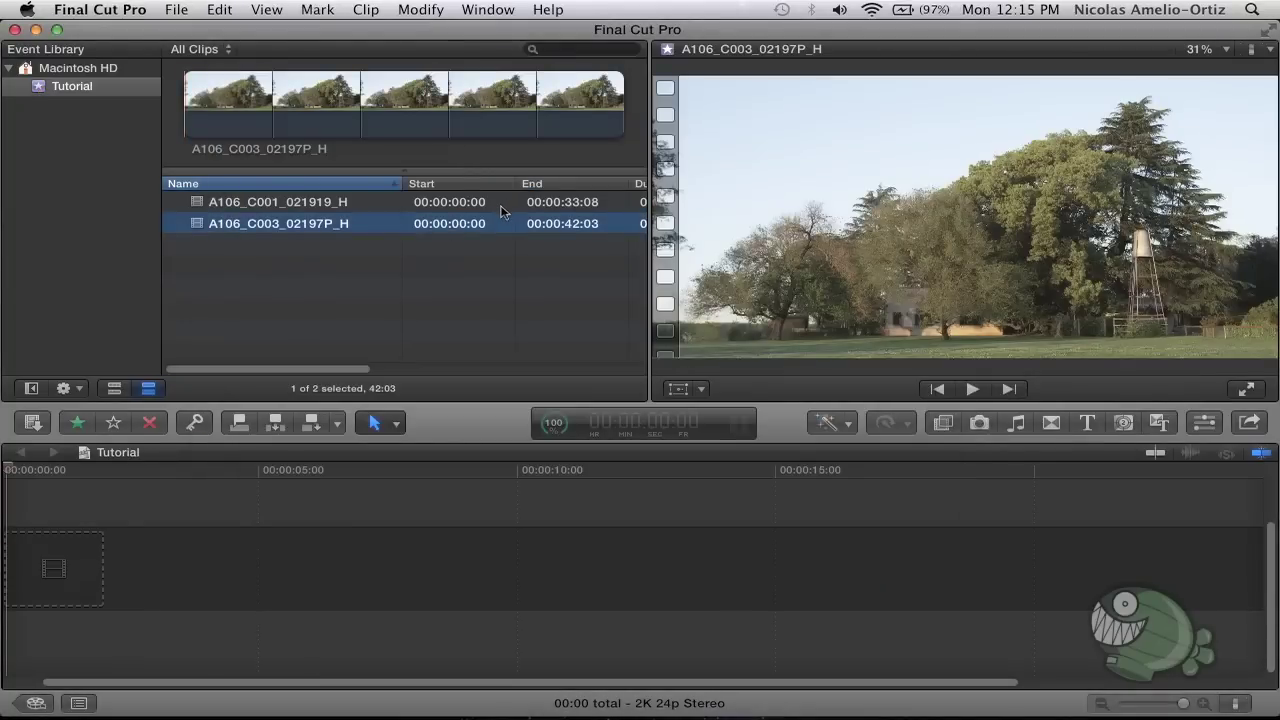
{"action": "key", "text": "super+Tab"}
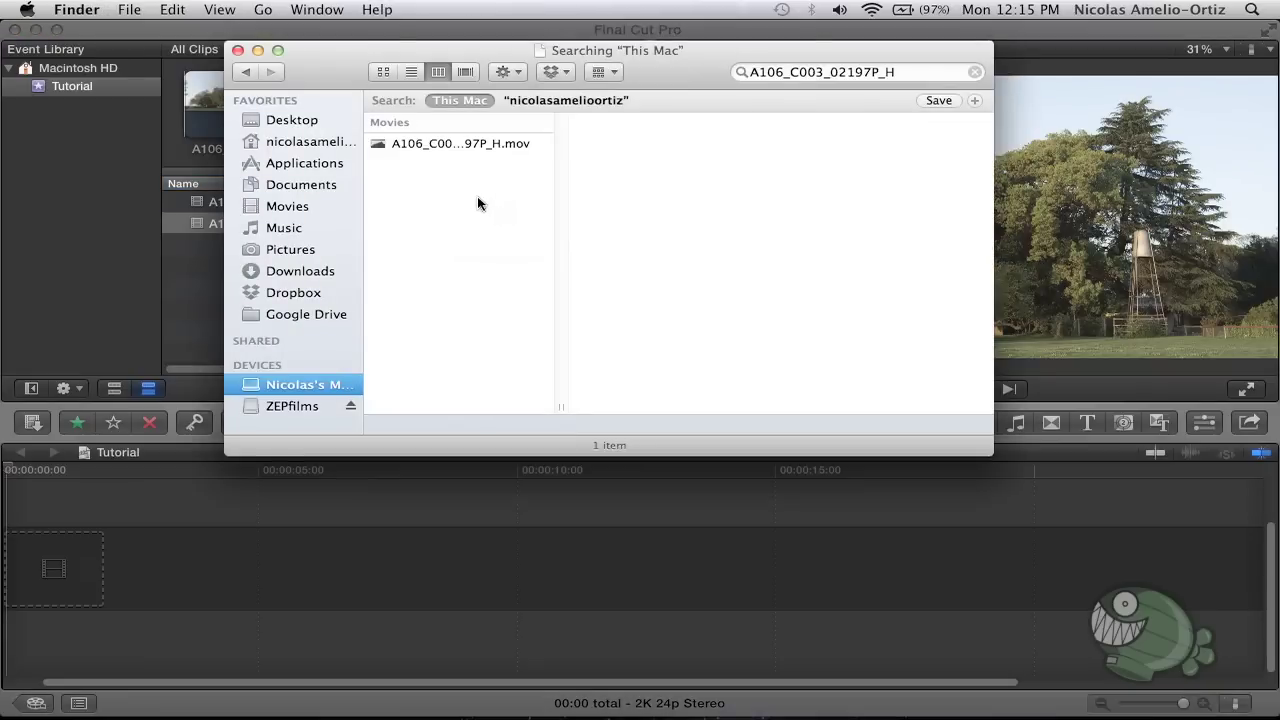
- Locate A106_C001_021919_H's source .mov in Desktop/Videos using Reveal in Finder
{"action": "left_click", "coordinate": [300, 120]}
{"action": "left_click", "coordinate": [441, 130]}
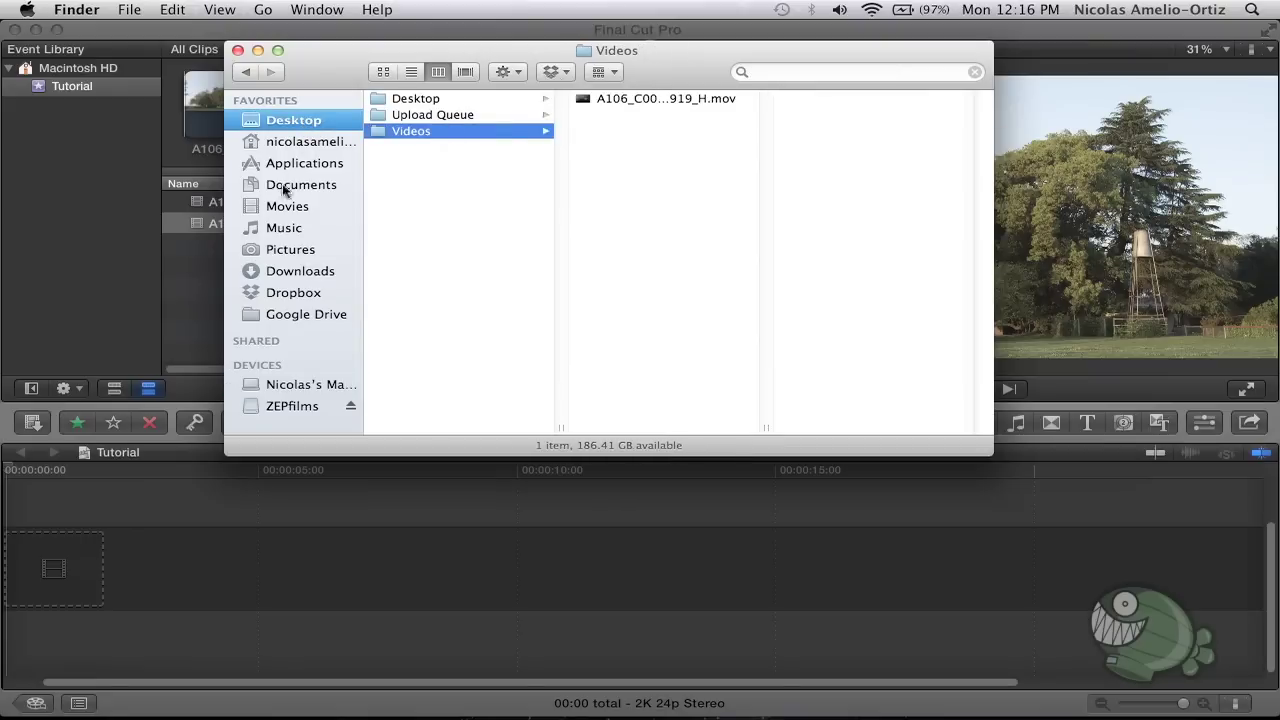
{"action": "left_click", "coordinate": [640, 101]}
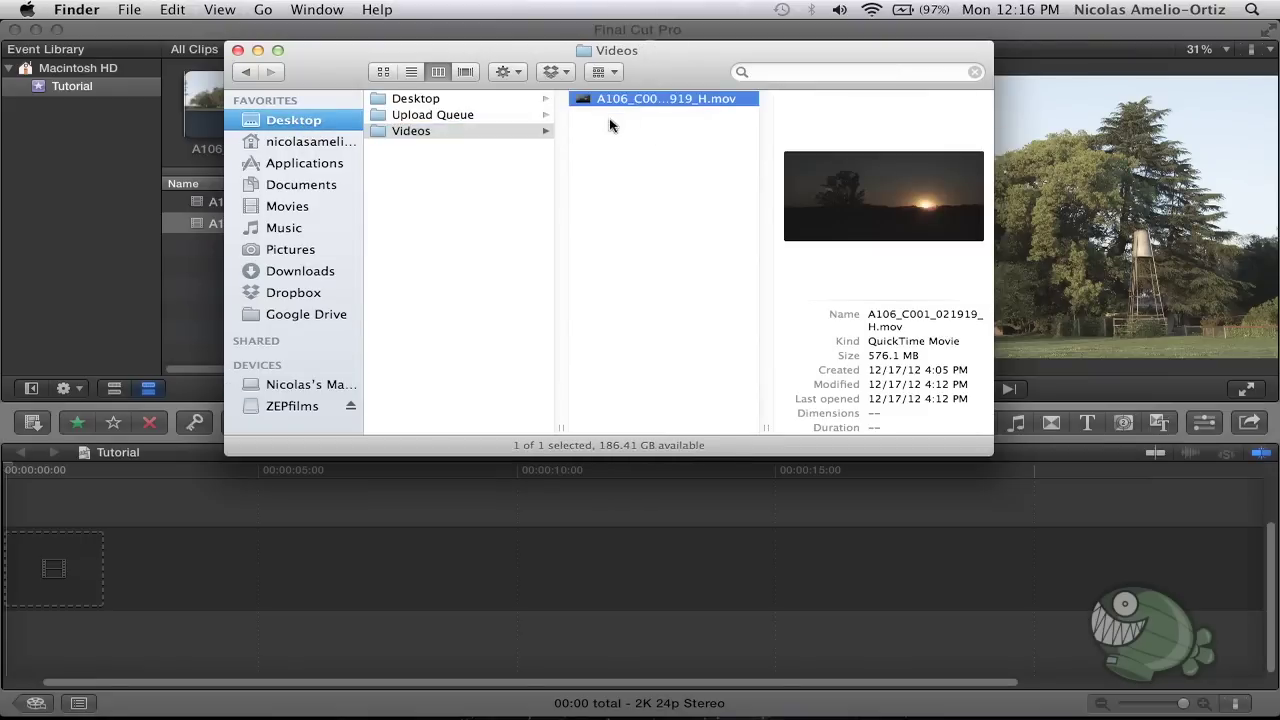
{"action": "key", "text": "super+Tab"}
{"action": "left_click", "coordinate": [308, 202]}
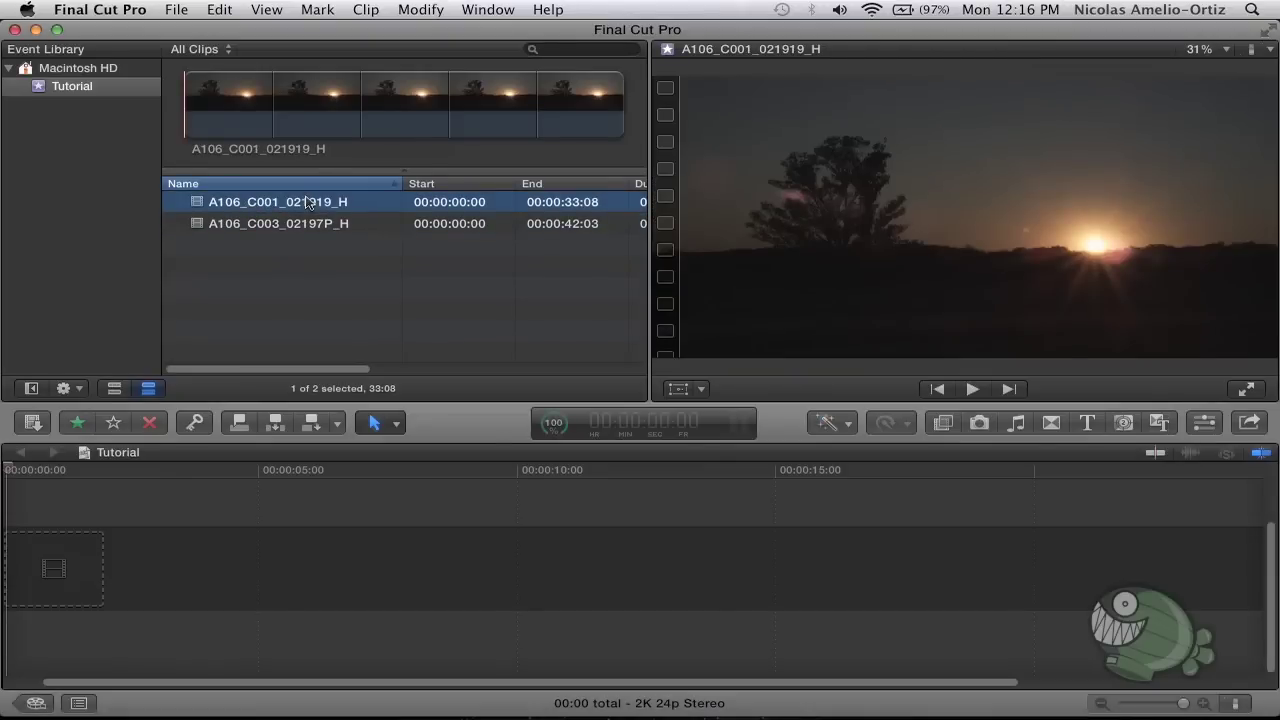
{"action": "right_click", "coordinate": [308, 202]}
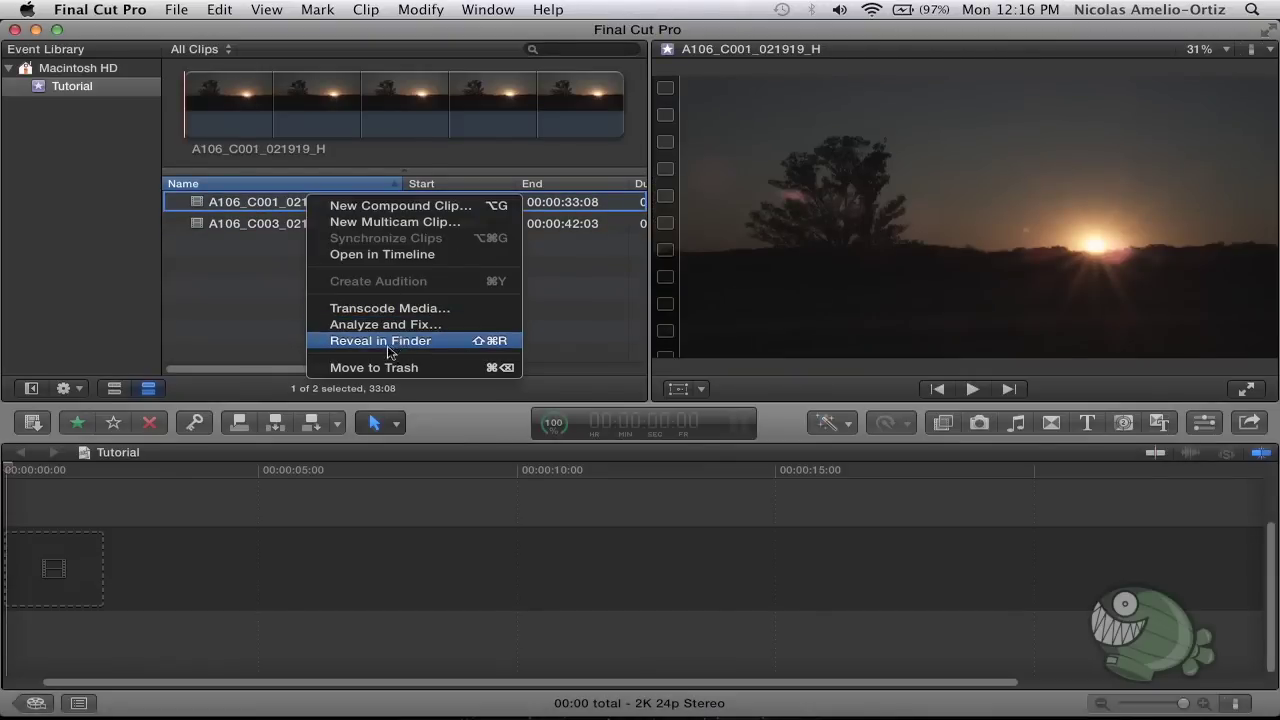
{"action": "left_click", "coordinate": [390, 341]}
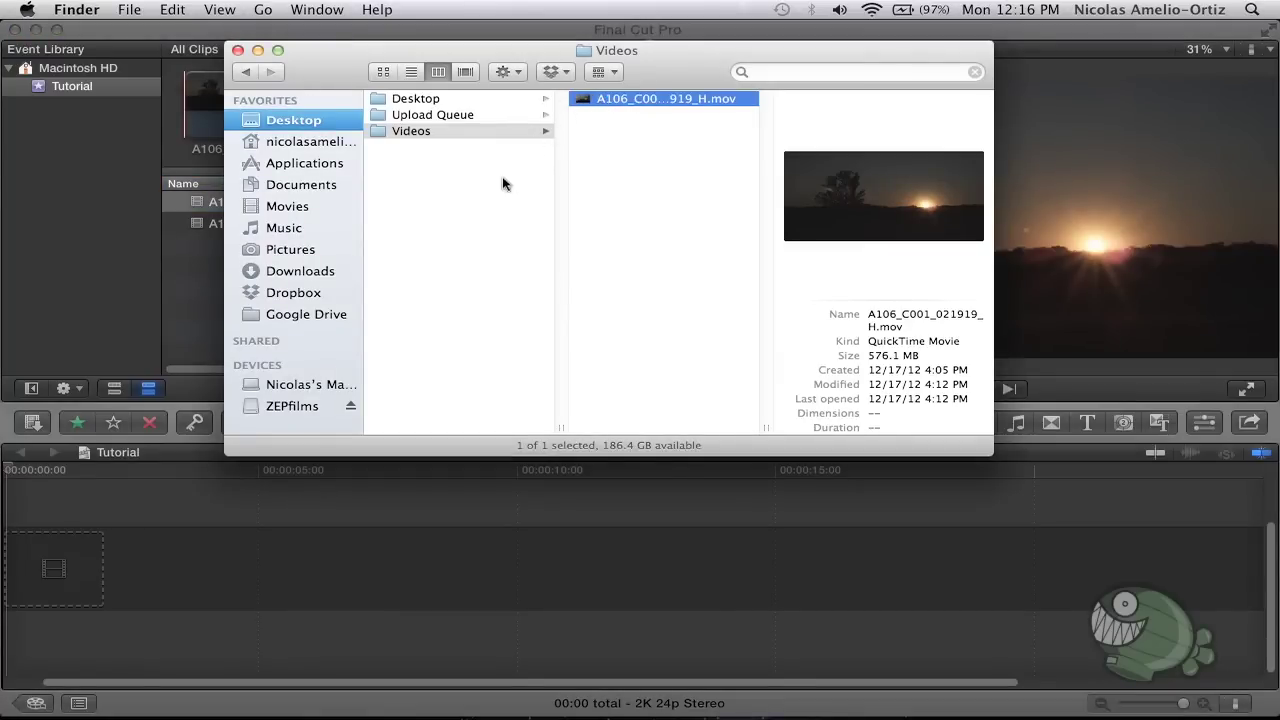
- Find the copy of the A106_C001 .mov in the ZEPfilms drive's Videos folder
{"action": "left_click", "coordinate": [407, 135]}
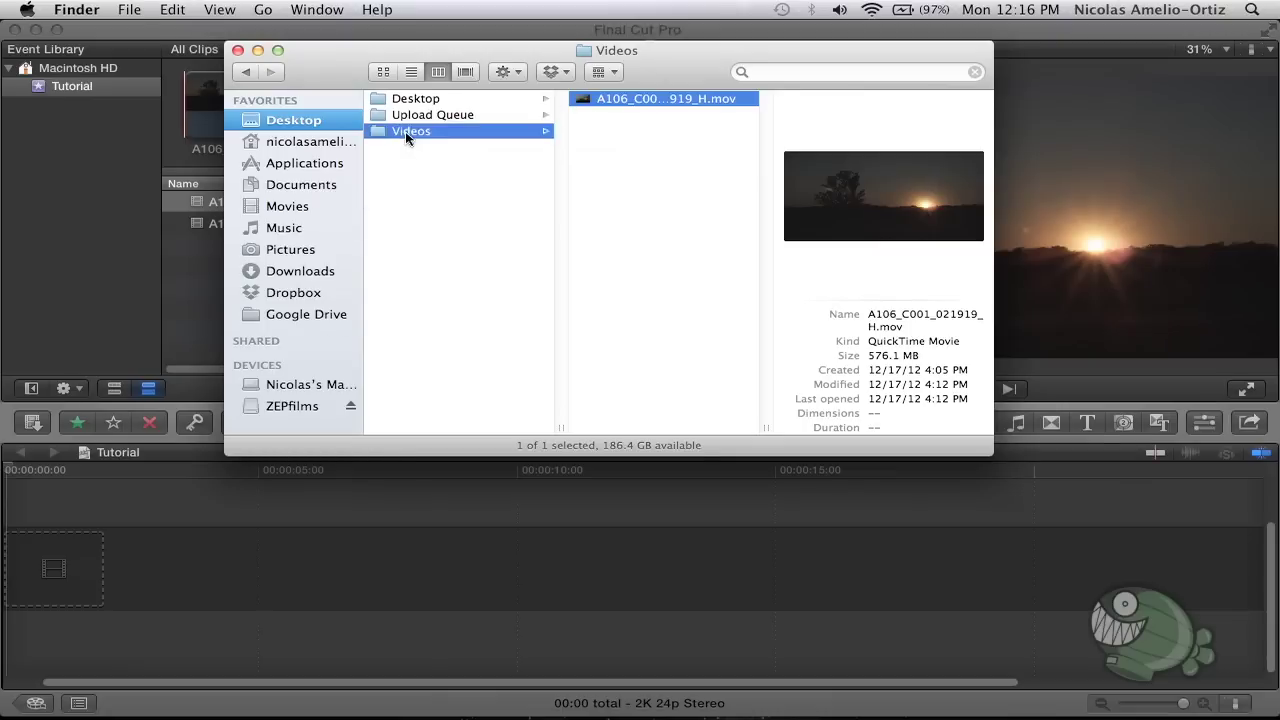
{"action": "left_click", "coordinate": [281, 410]}
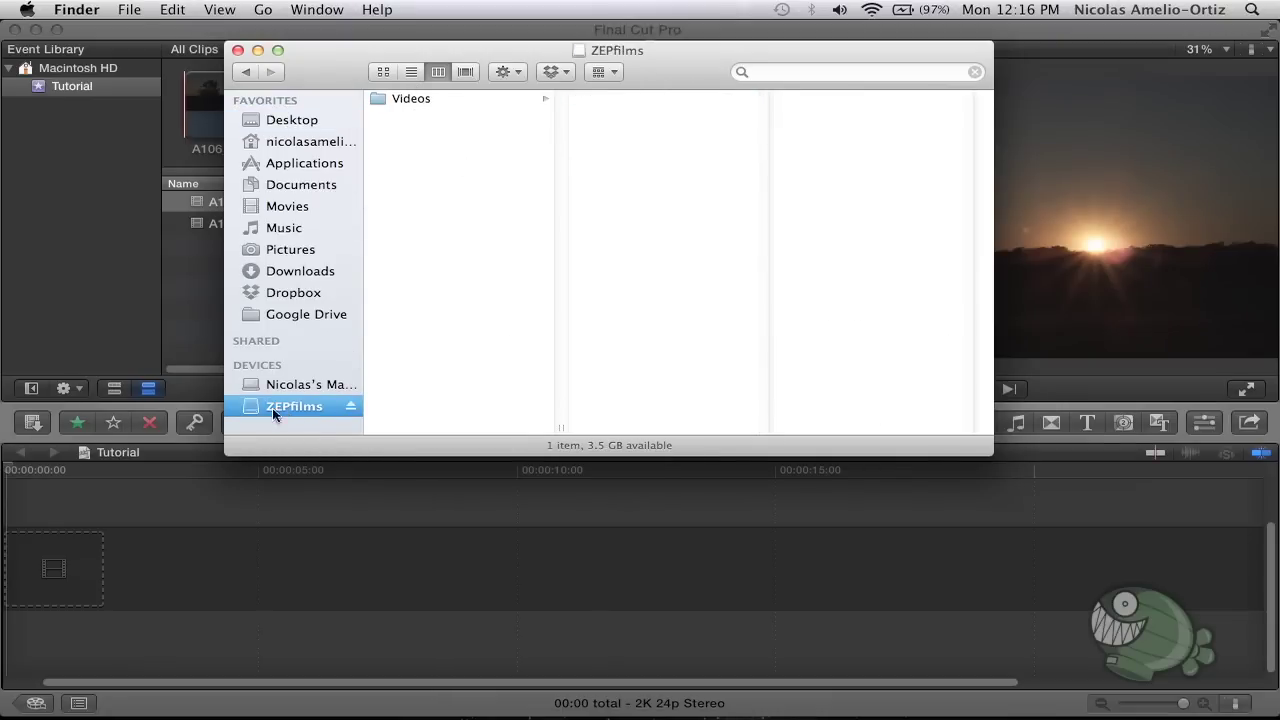
{"action": "left_click", "coordinate": [393, 100]}
{"action": "left_click", "coordinate": [650, 100]}
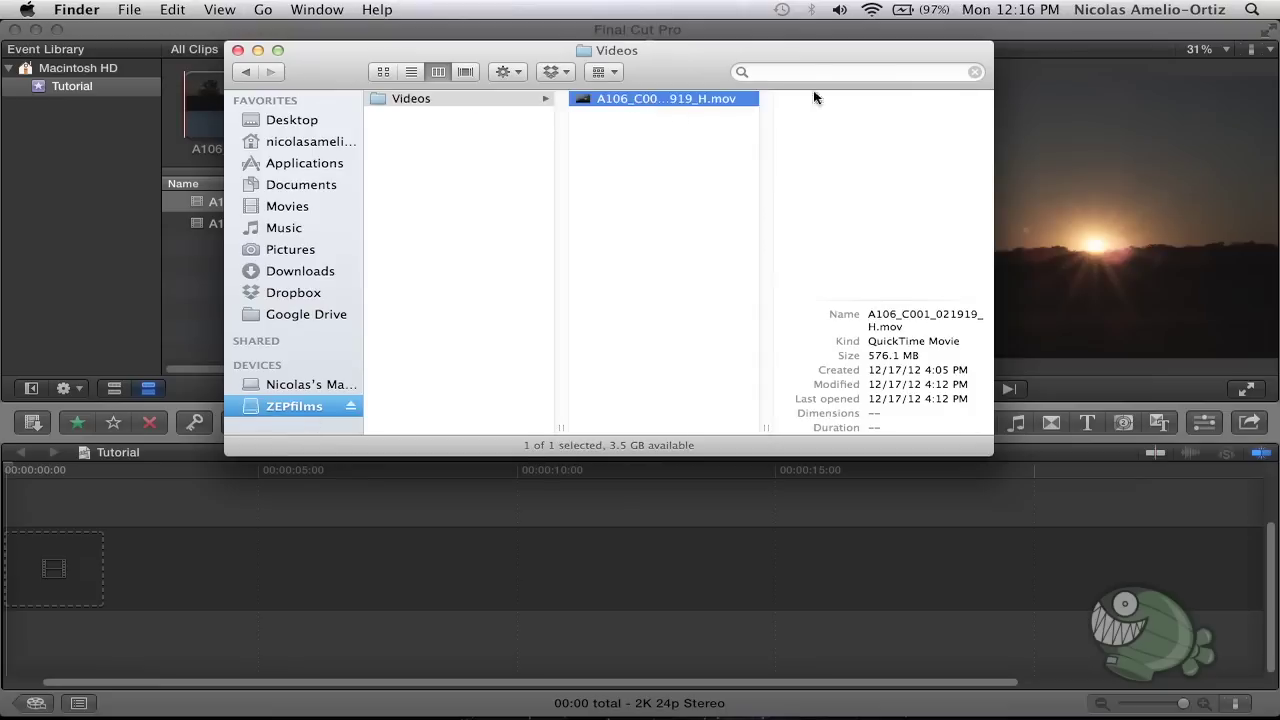
{"action": "left_click", "coordinate": [198, 214]}
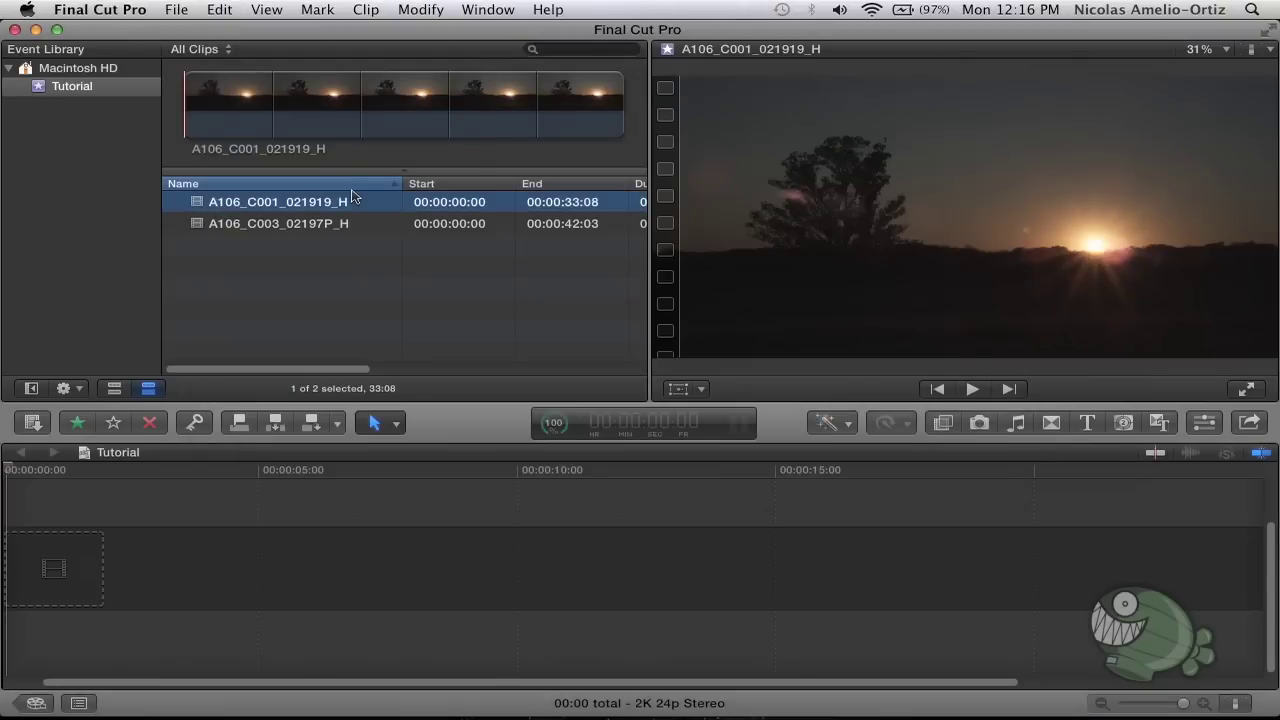
{"action": "key", "text": "super+Tab"}
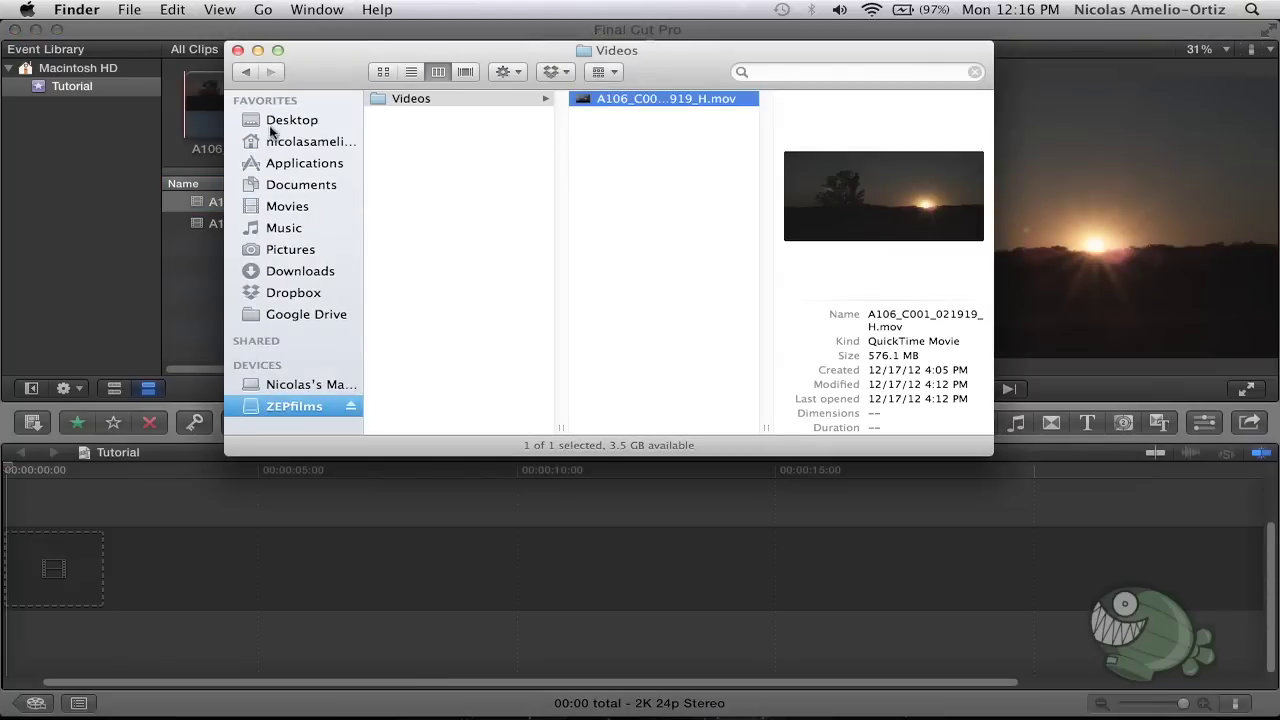
- Delete the A106_C001 .mov from Desktop/Videos and confirm the clip becomes a Missing File
{"action": "left_click", "coordinate": [280, 121]}
{"action": "left_click", "coordinate": [451, 131]}
{"action": "left_click", "coordinate": [613, 100]}
{"action": "key", "text": "super+BackSpace"}
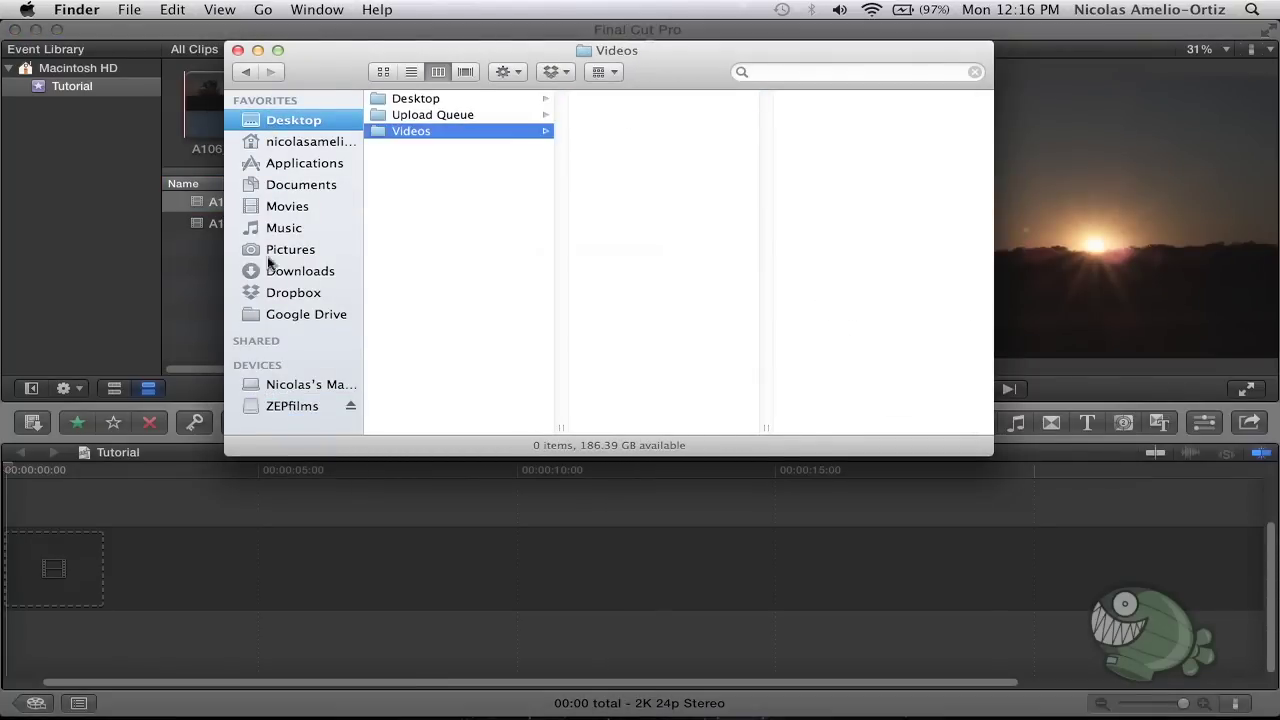
{"action": "key", "text": "super+Tab"}
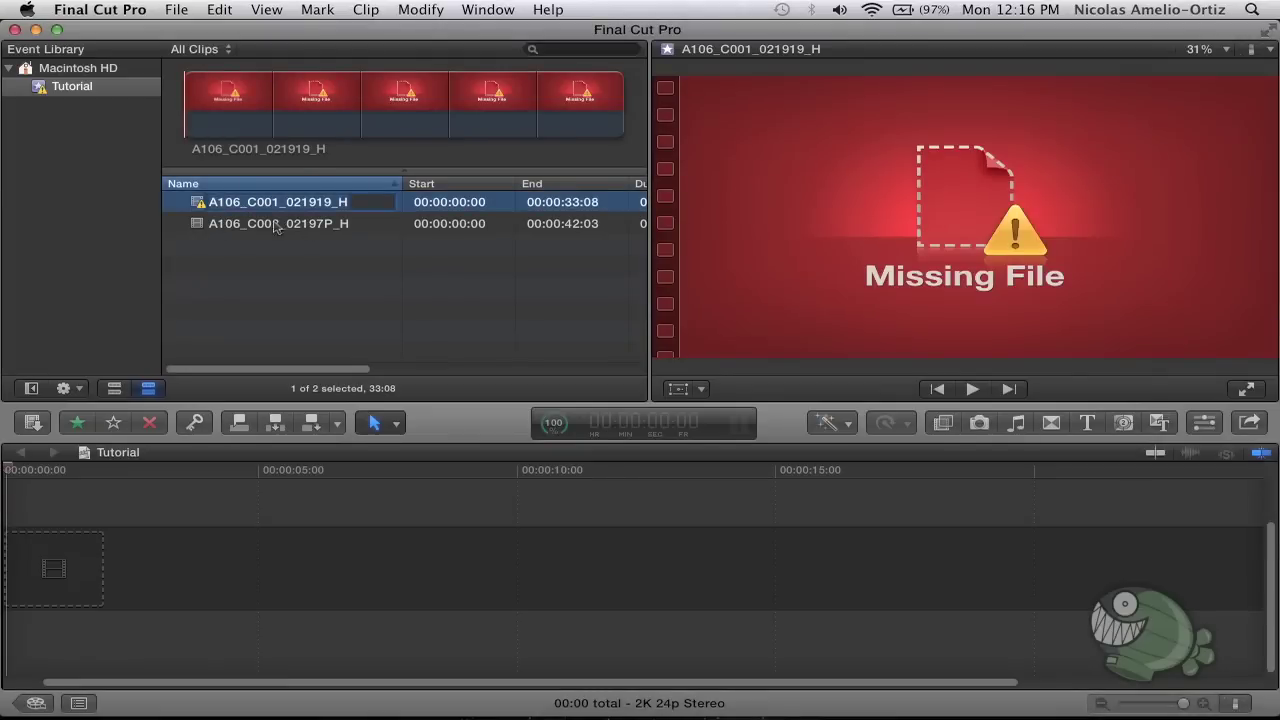
{"action": "key", "text": "super+Tab"}
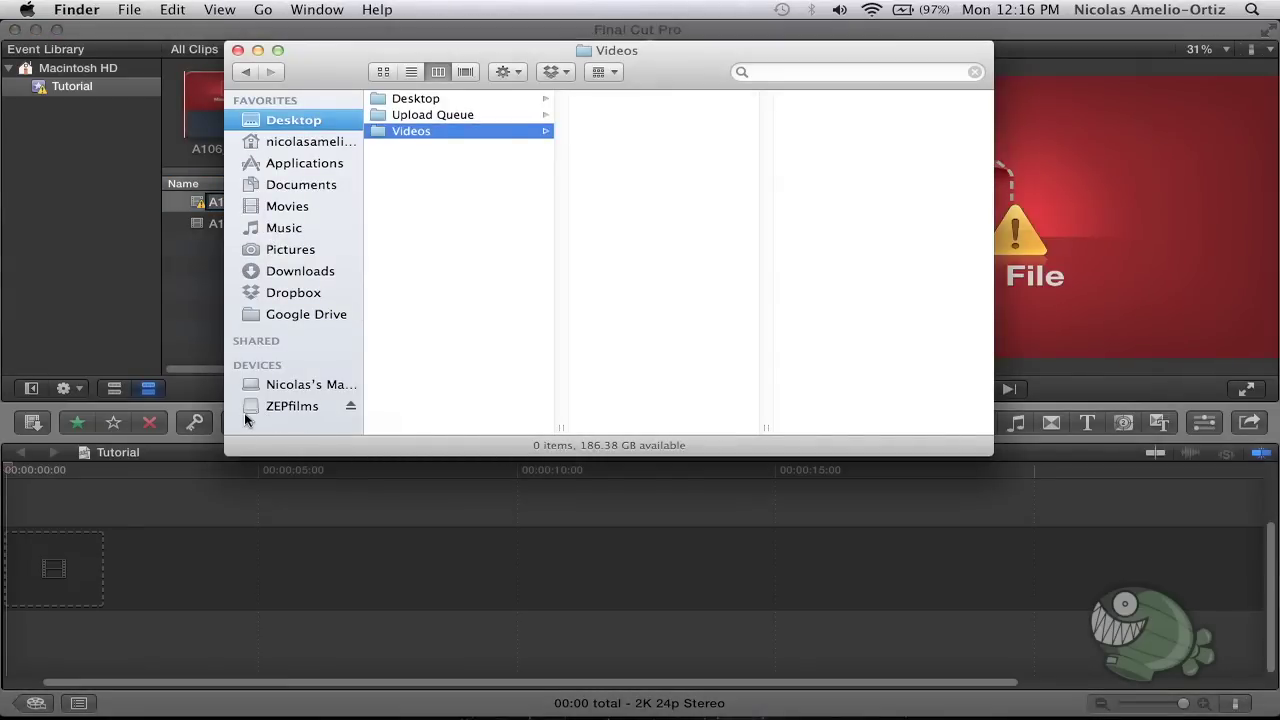
- Relink A106_C001_021919_H to its .mov in ZEPfilms/Videos via the Tutorial event
{"action": "left_click", "coordinate": [256, 407]}
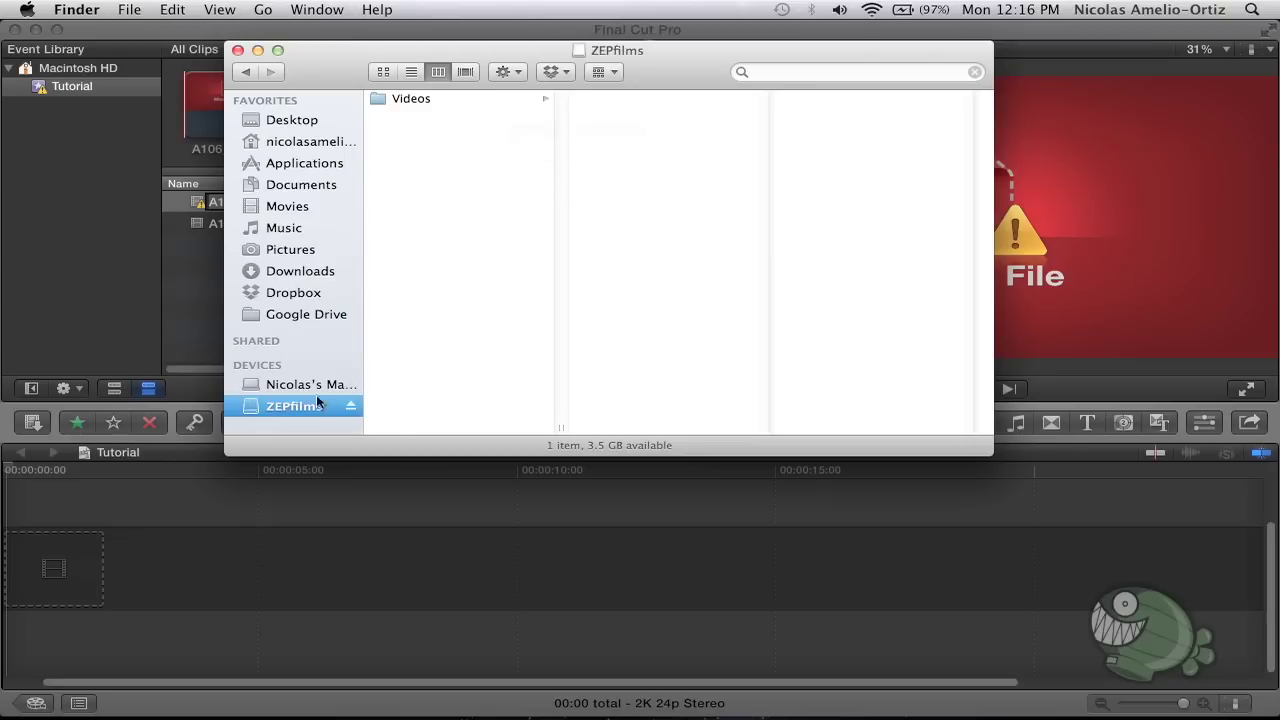
{"action": "left_click", "coordinate": [537, 100]}
{"action": "mouse_move", "coordinate": [679, 76]}
{"action": "left_mouse_down"}
{"action": "mouse_move", "coordinate": [881, 76]}
{"action": "mouse_move", "coordinate": [98, 92]}
{"action": "left_mouse_up"}
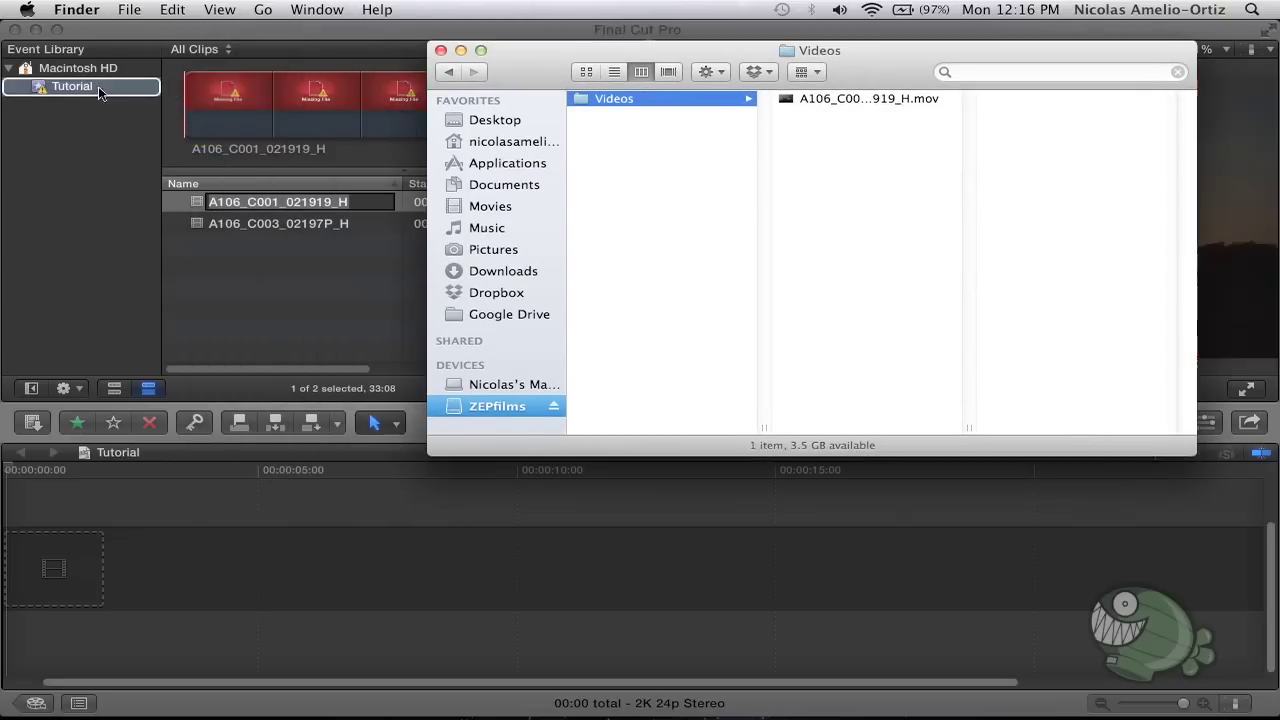
{"action": "left_click", "coordinate": [222, 229]}
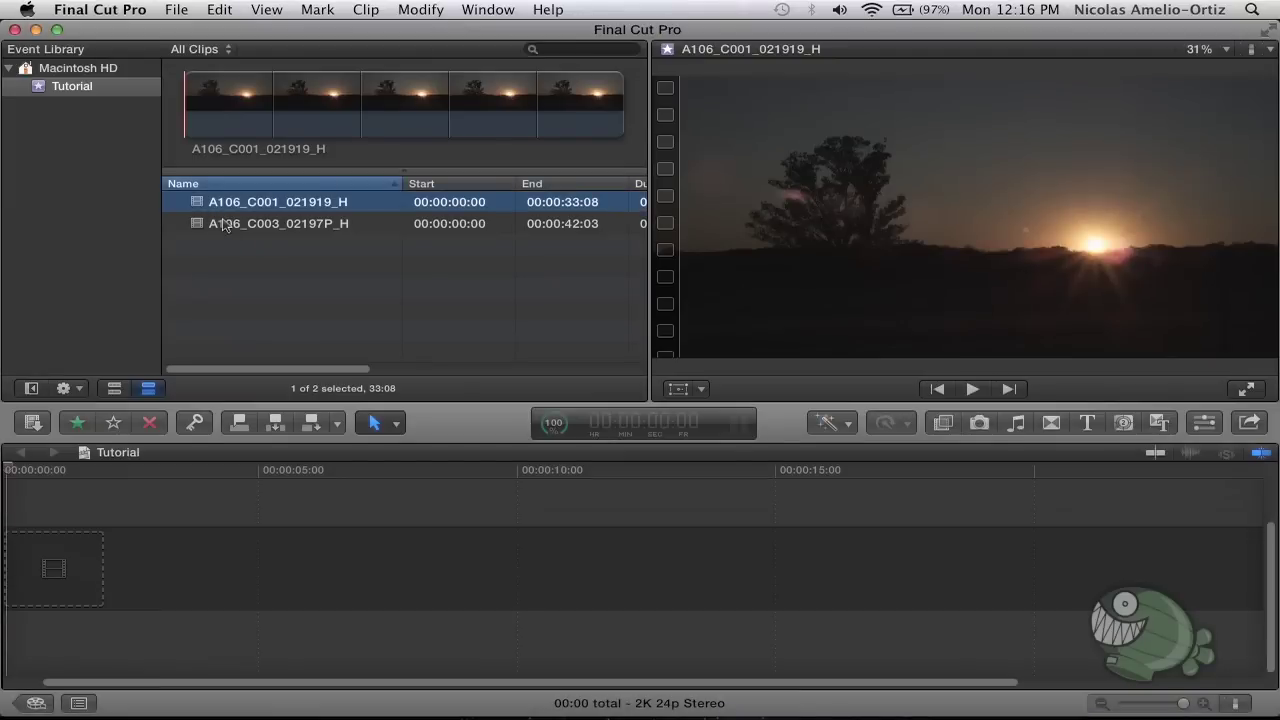
- Preview A106_C003_02197P_H to confirm its tree footage plays, then open the Media Import window
{"action": "left_click", "coordinate": [224, 225]}
{"action": "key", "text": "super+Tab"}
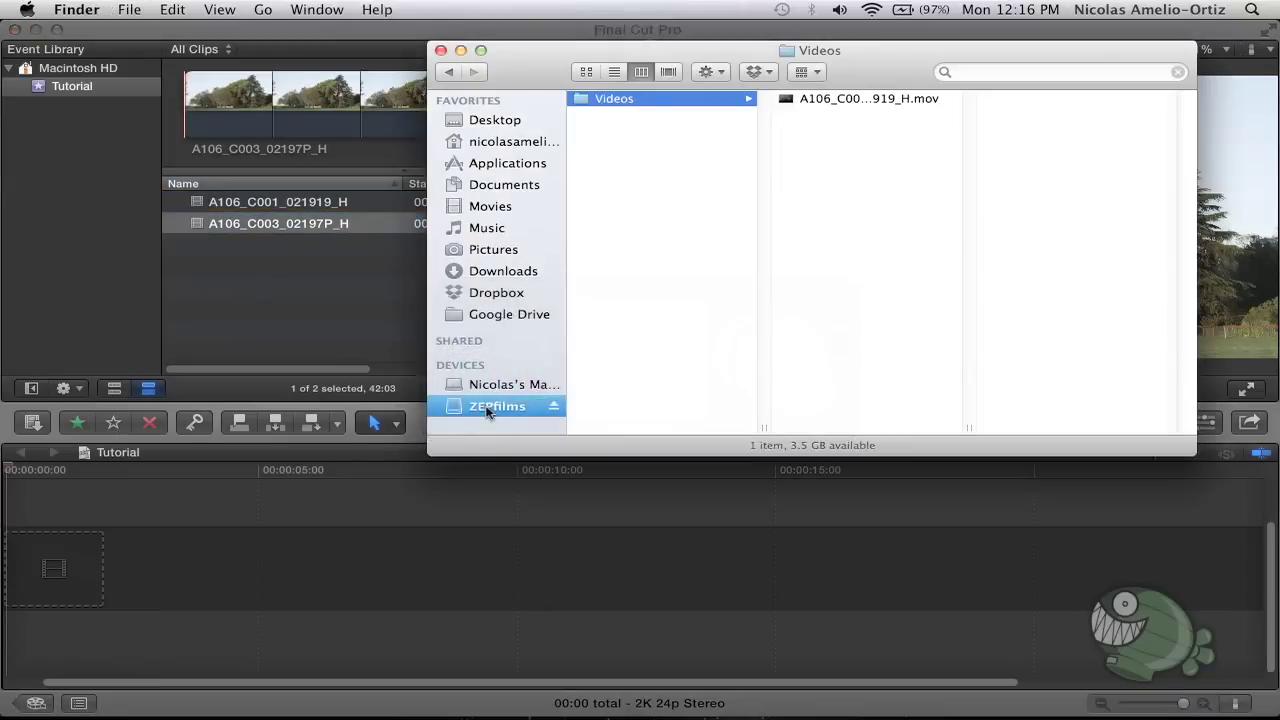
{"action": "left_click", "coordinate": [335, 224]}
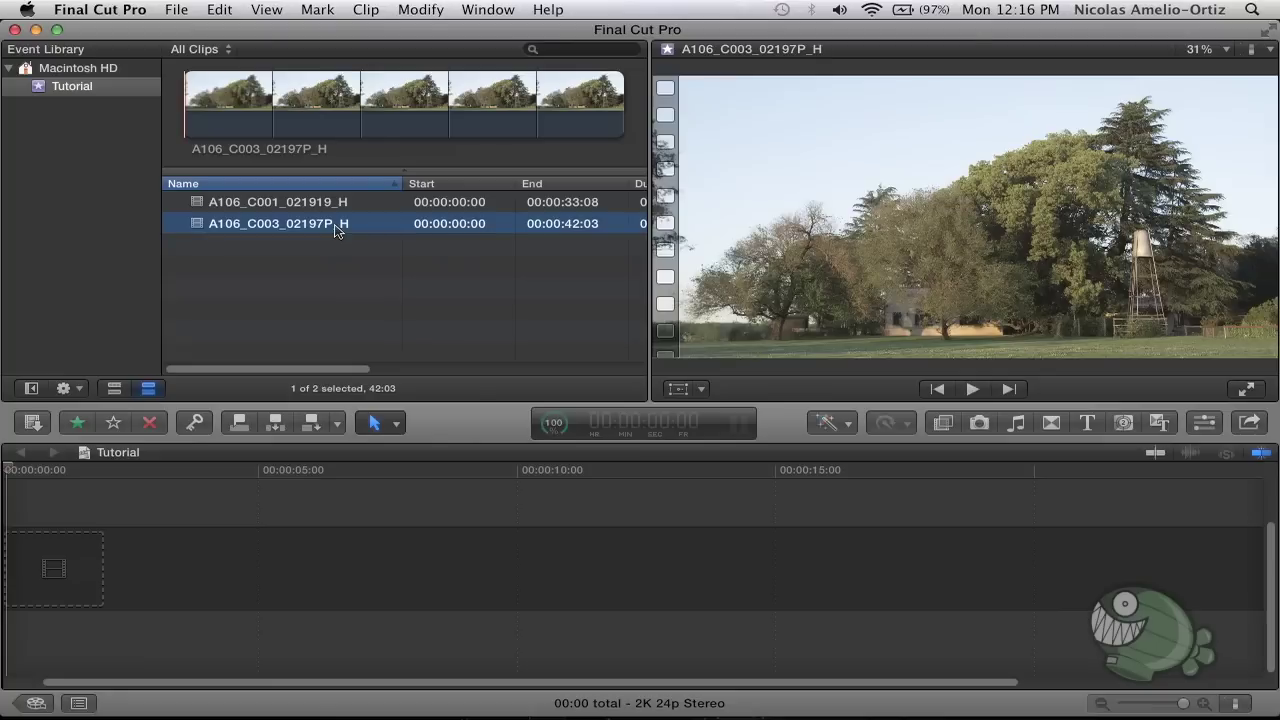
{"action": "key", "text": "super+Tab"}
{"action": "key", "text": "super+Tab"}
{"action": "key", "text": "super+Tab"}
{"action": "left_click", "coordinate": [28, 427]}
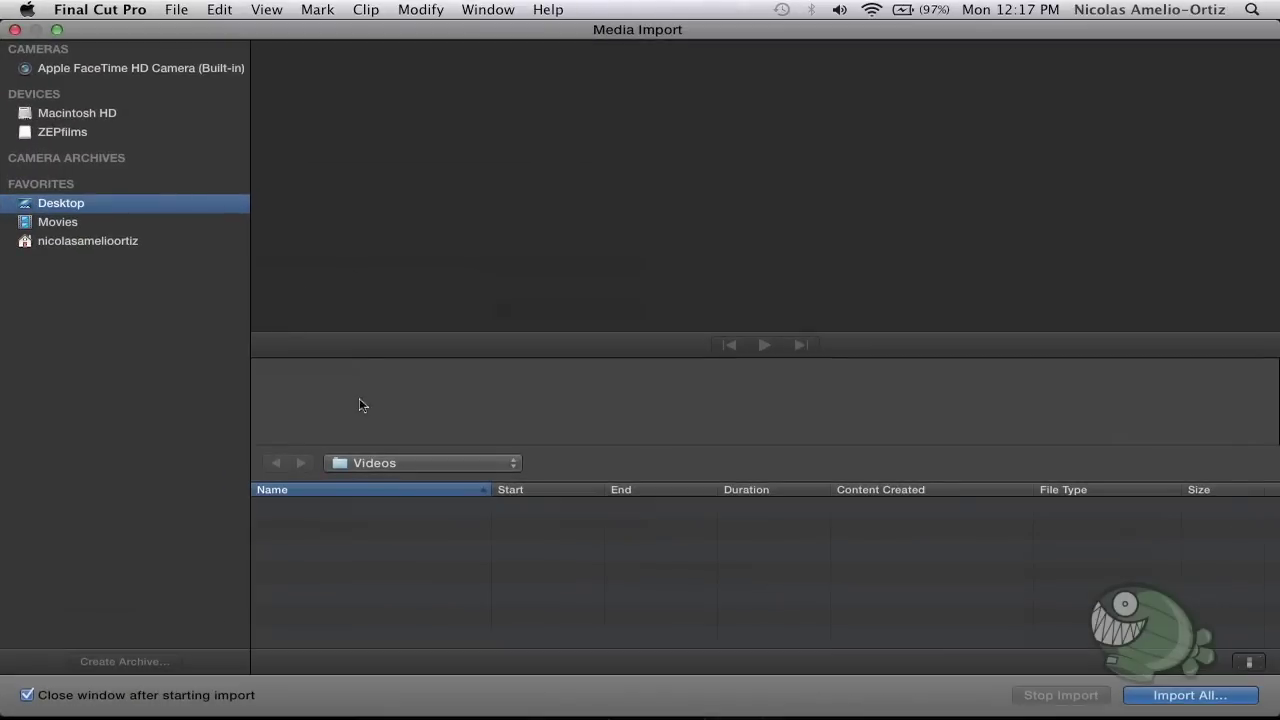
{"action": "left_click", "coordinate": [58, 222]}
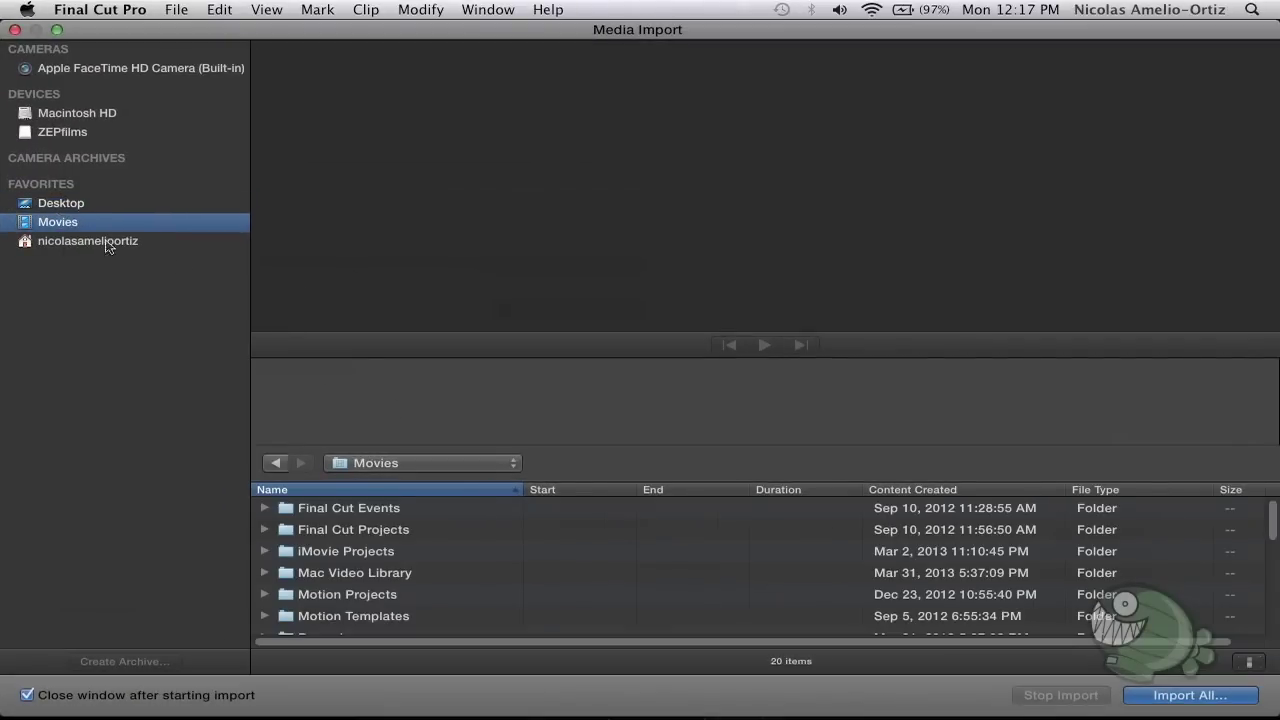
{"action": "scroll", "coordinate": [400, 605], "scroll_direction": "down", "scroll_amount": 3}
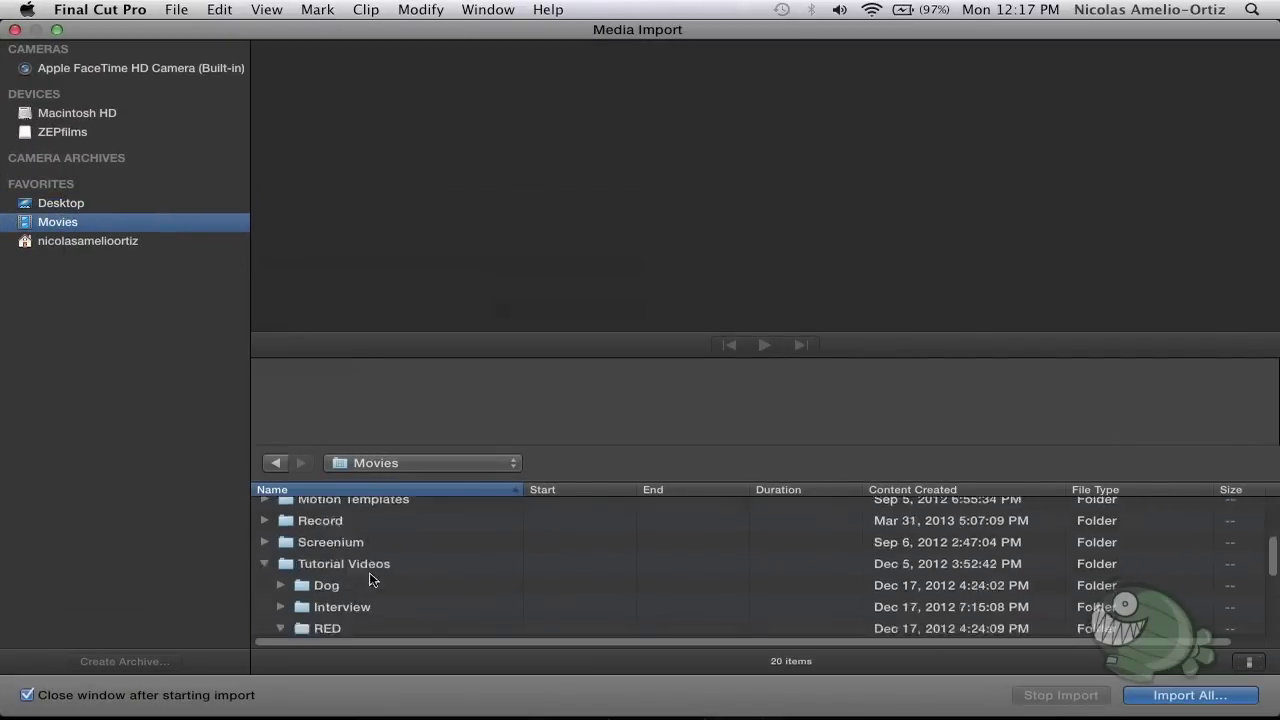
{"action": "scroll", "coordinate": [376, 570], "scroll_direction": "down", "scroll_amount": 5}
{"action": "left_click", "coordinate": [372, 540]}
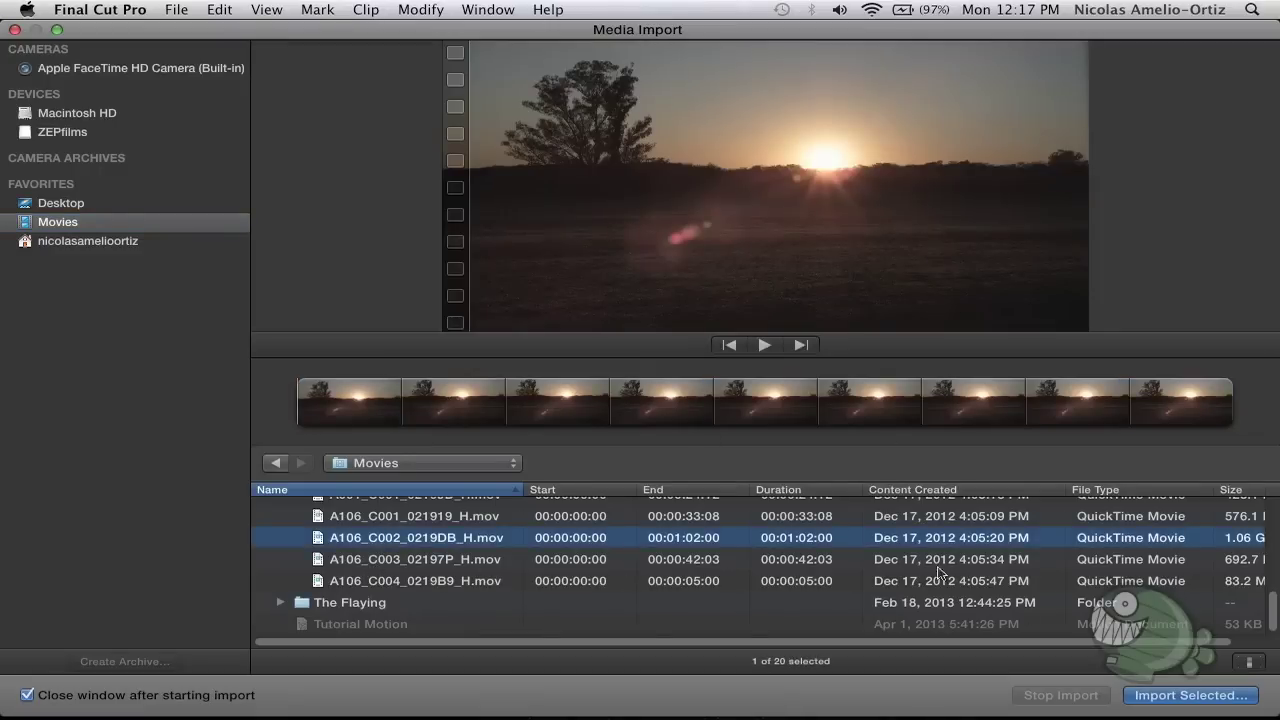
{"action": "left_click", "coordinate": [1179, 700]}
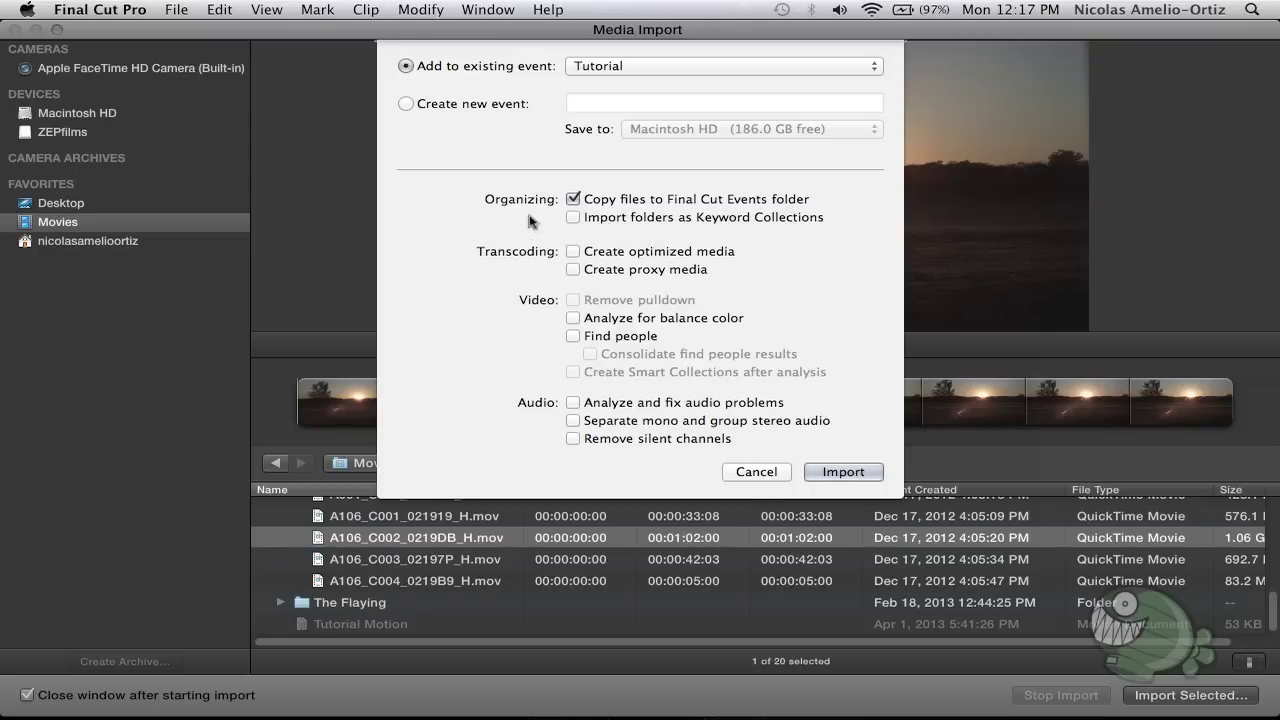
{"action": "left_click", "coordinate": [755, 474]}
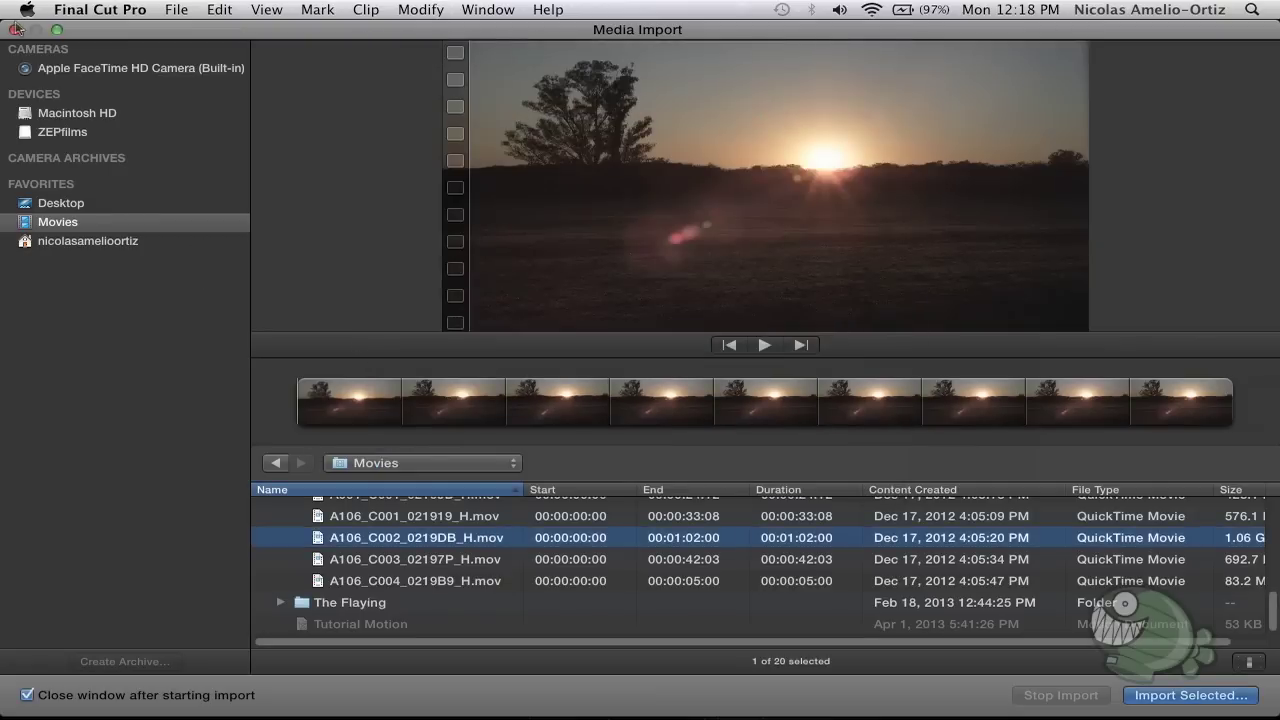
{"action": "left_click", "coordinate": [15, 32]}
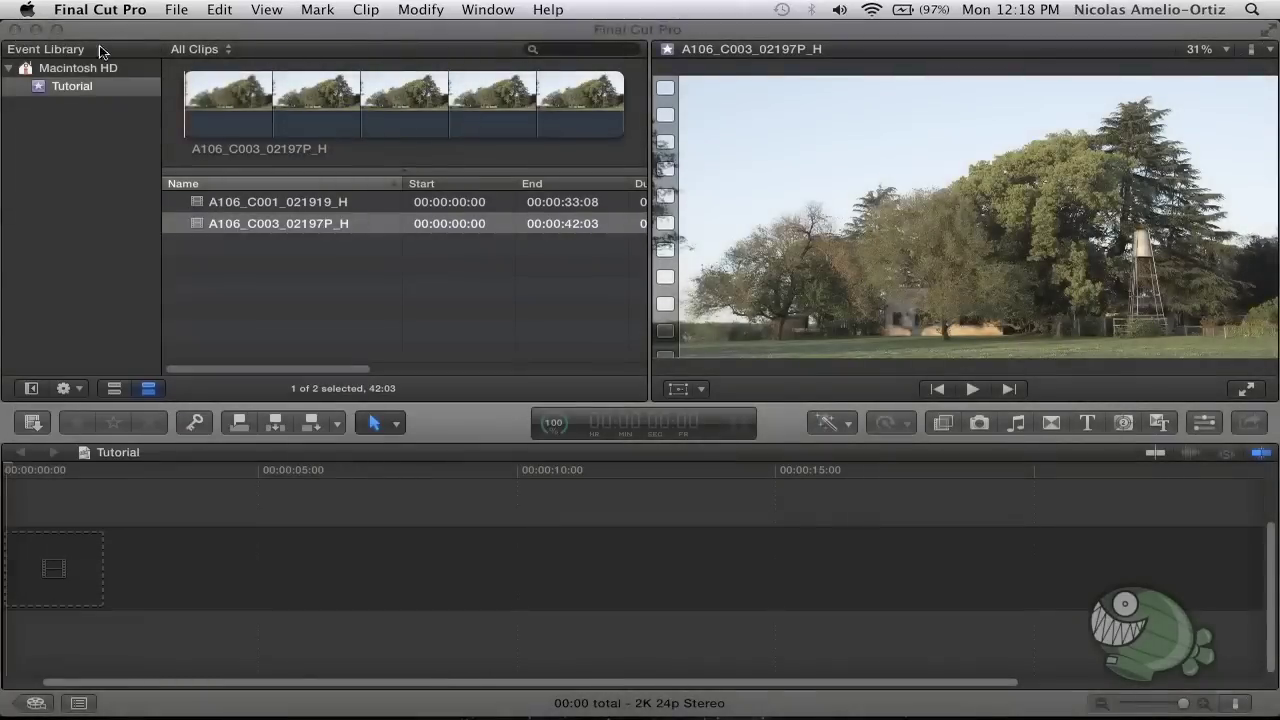